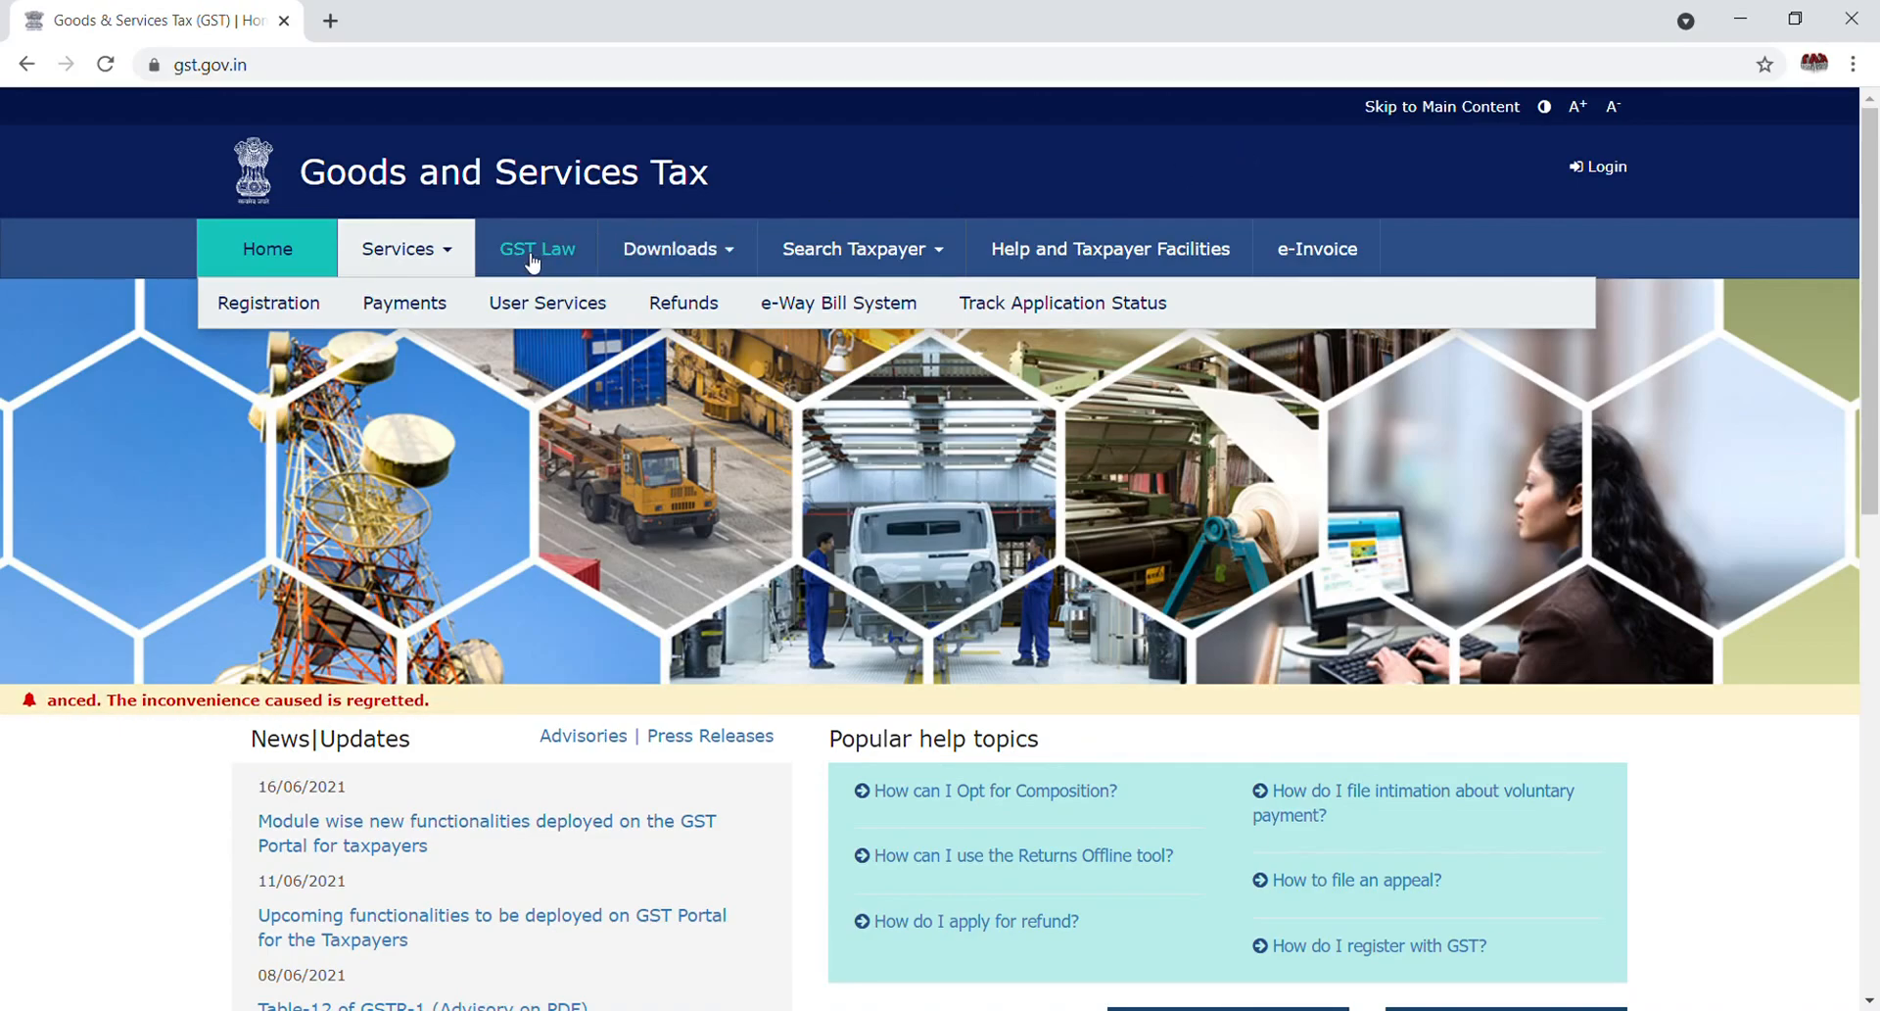
# Open Generate User ID for Unregistered Applicant from Services > User Services
pyautogui.moveTo(538, 316)
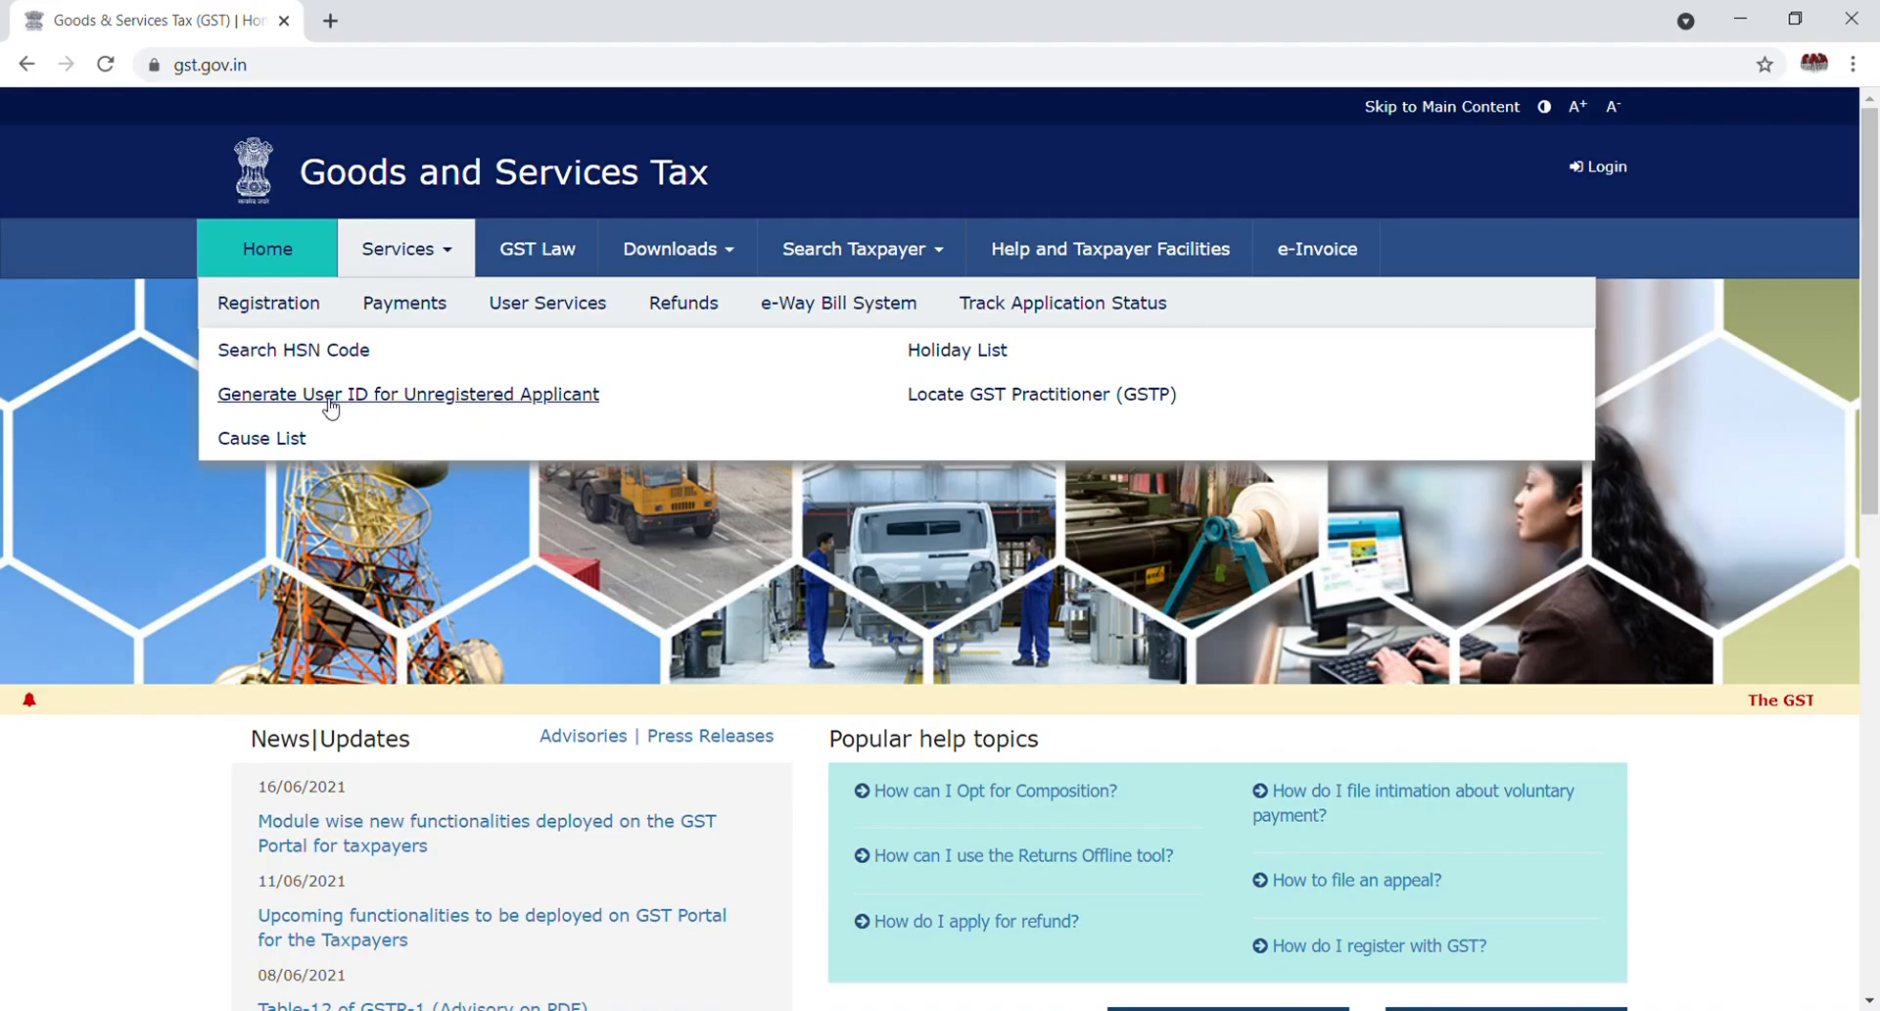
pyautogui.click(483, 396)
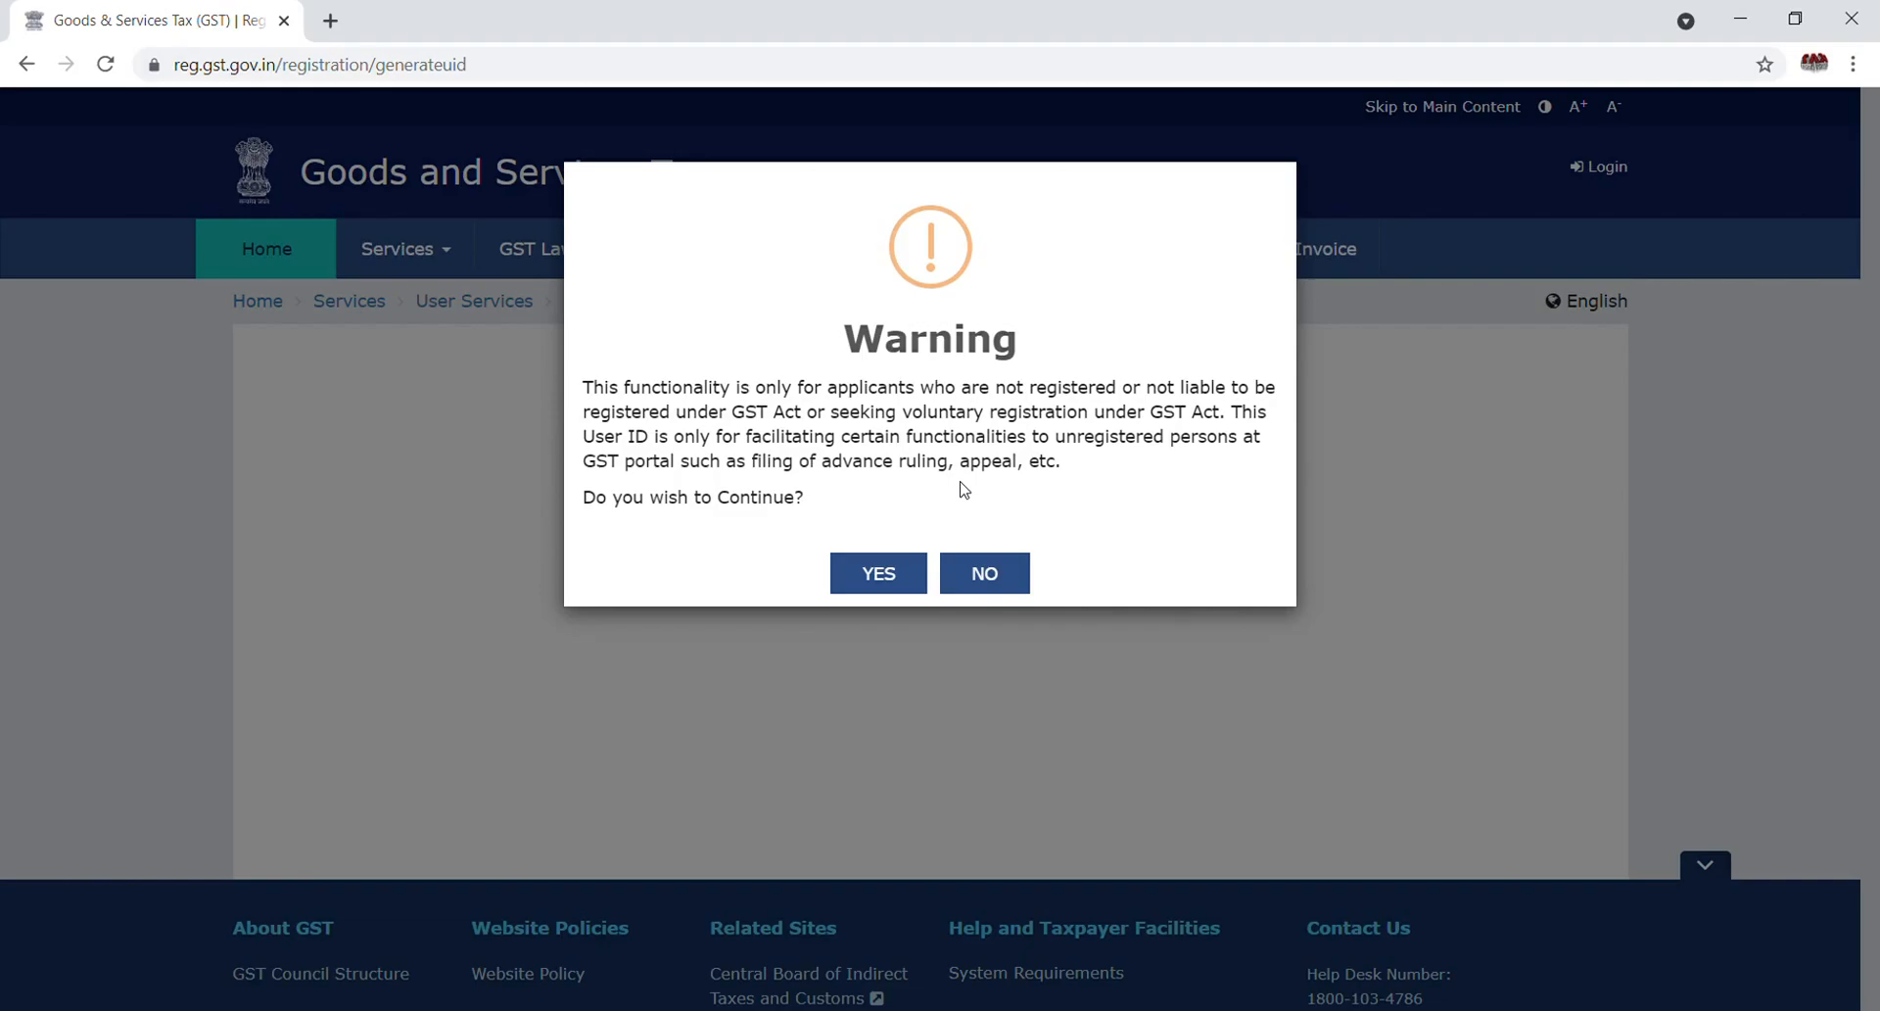
# Accept the warning with YES and set State/UT to Uttar Pradesh
pyautogui.click(878, 577)
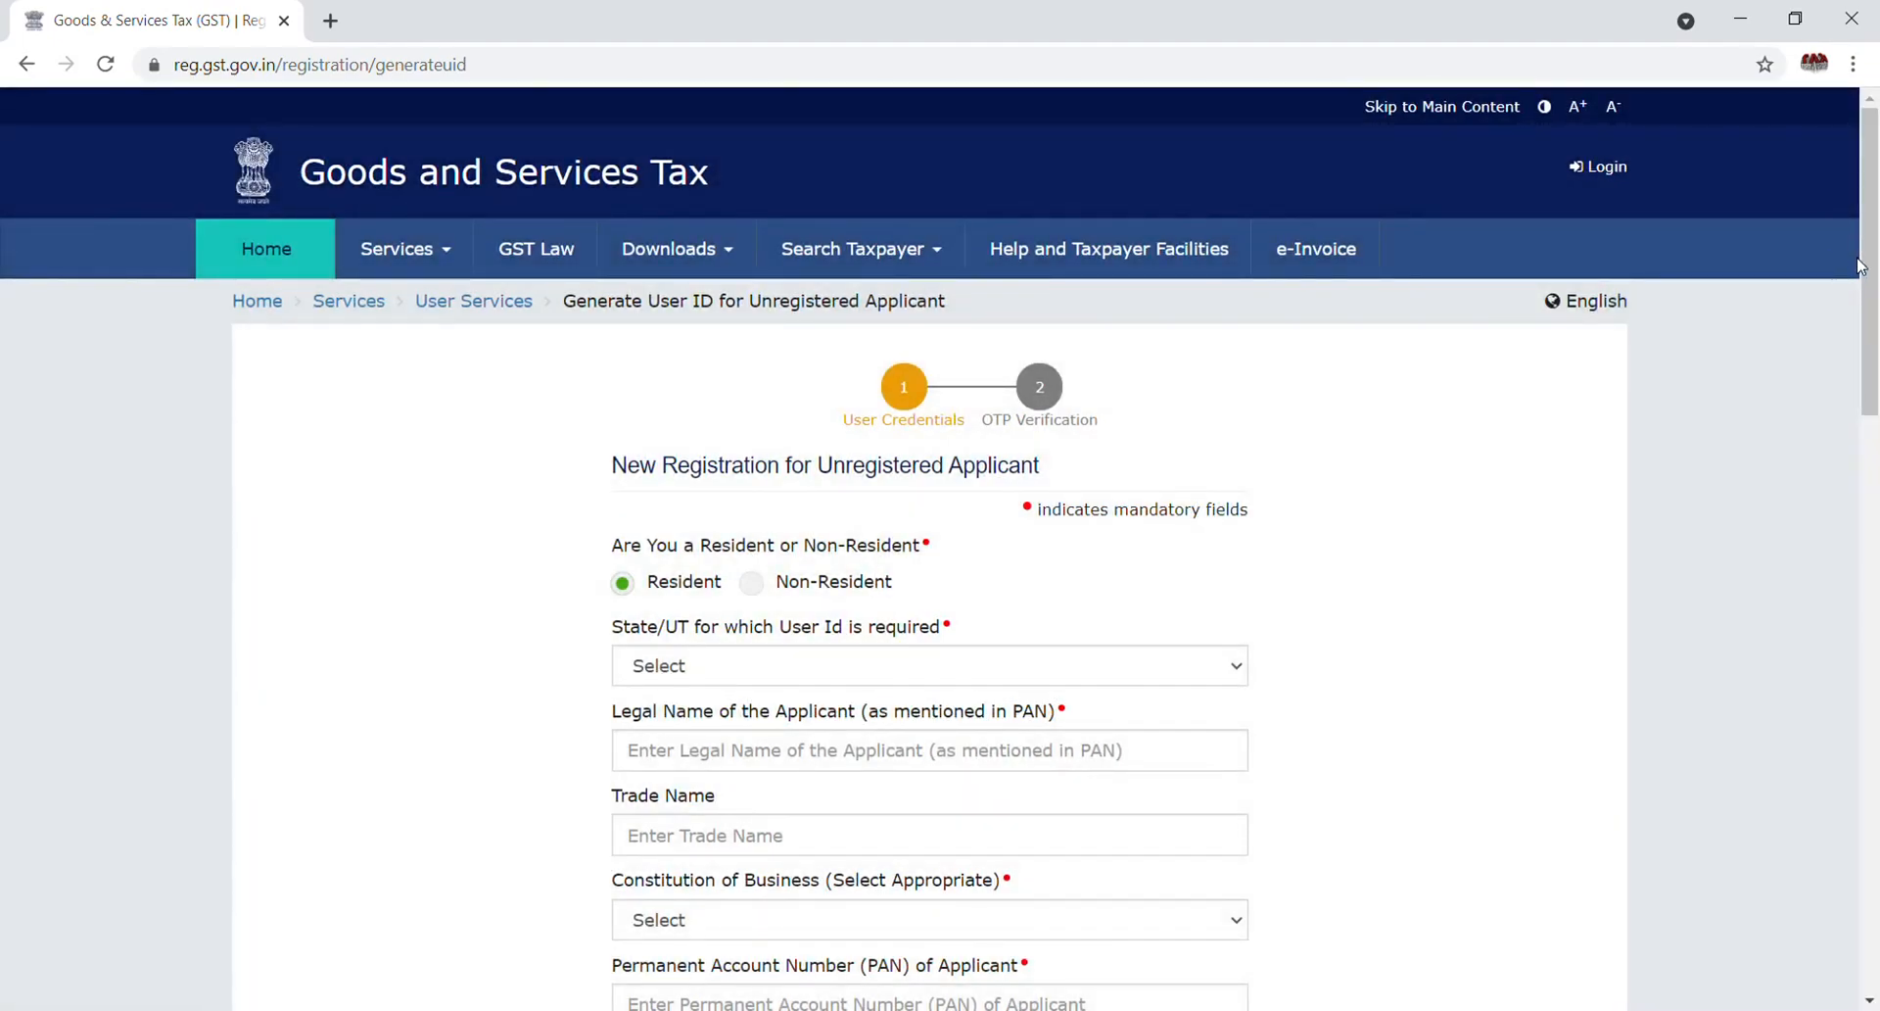
pyautogui.click(754, 676)
pyautogui.press('u')
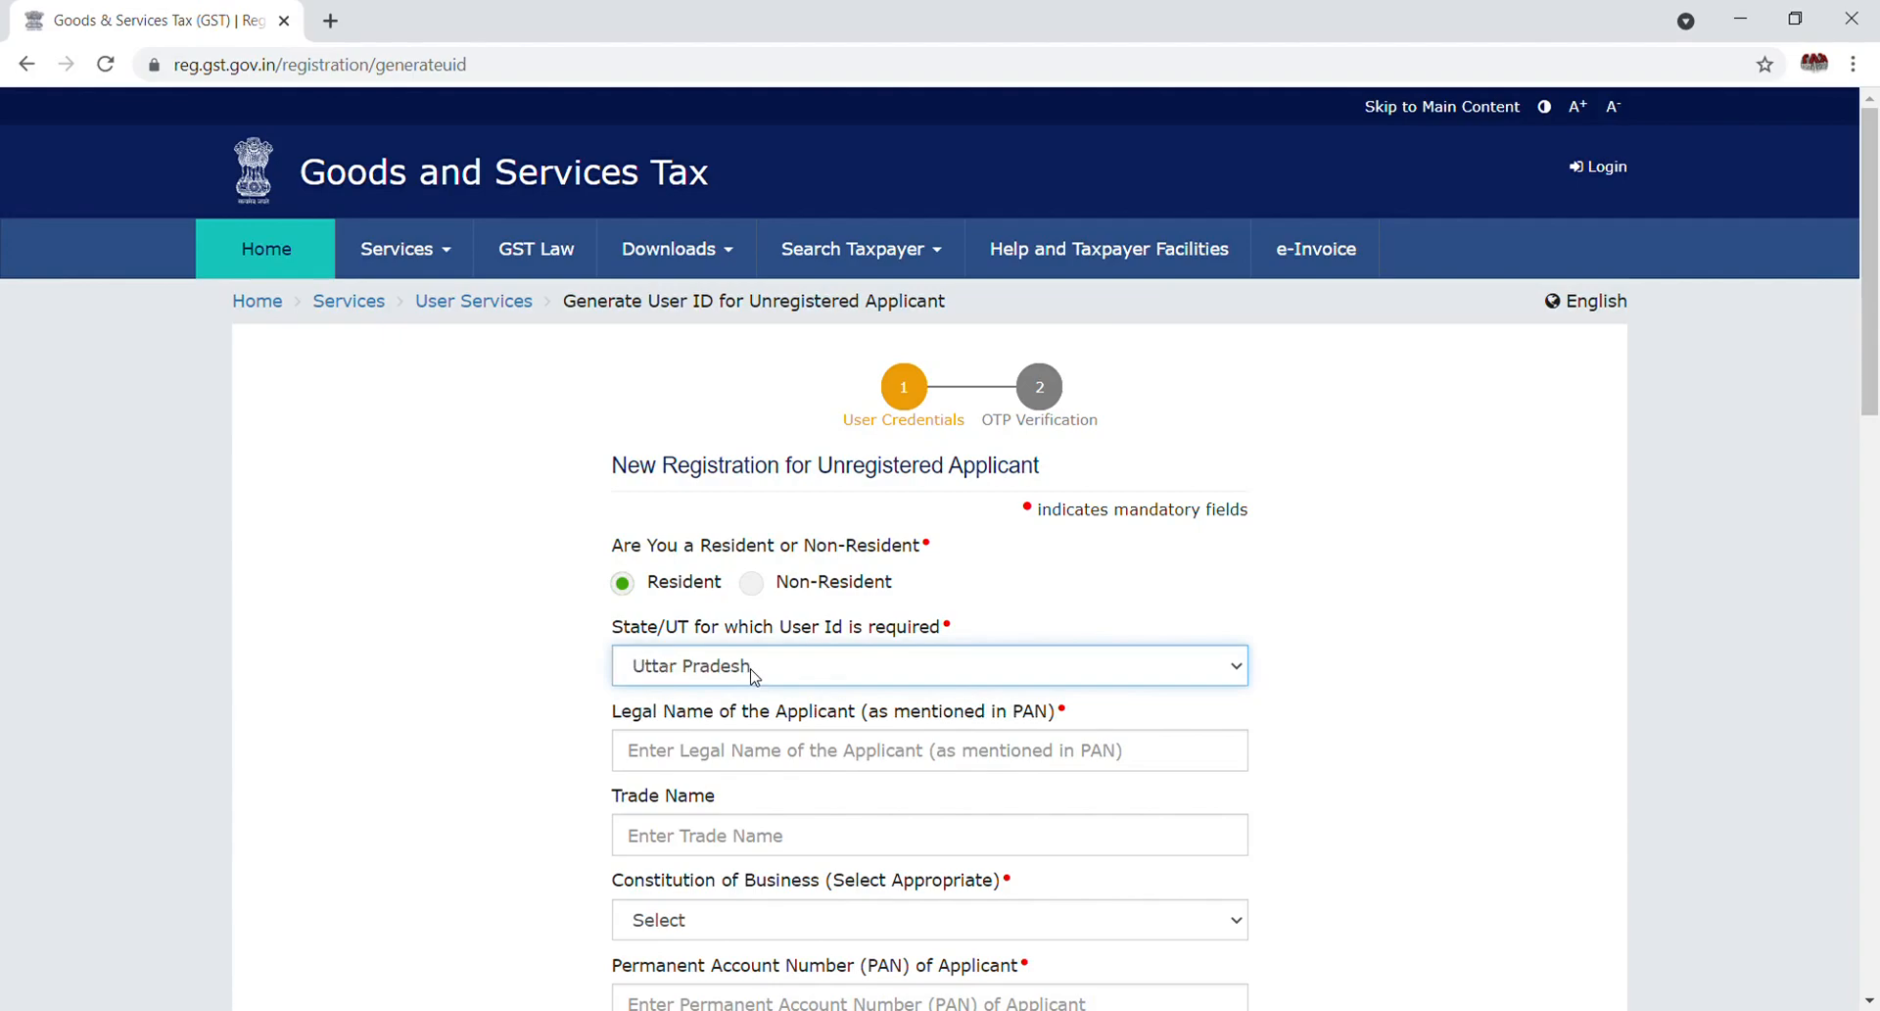
# Enter the applicant's legal name and choose Proprietorship as the constitution of business
pyautogui.click(752, 763)
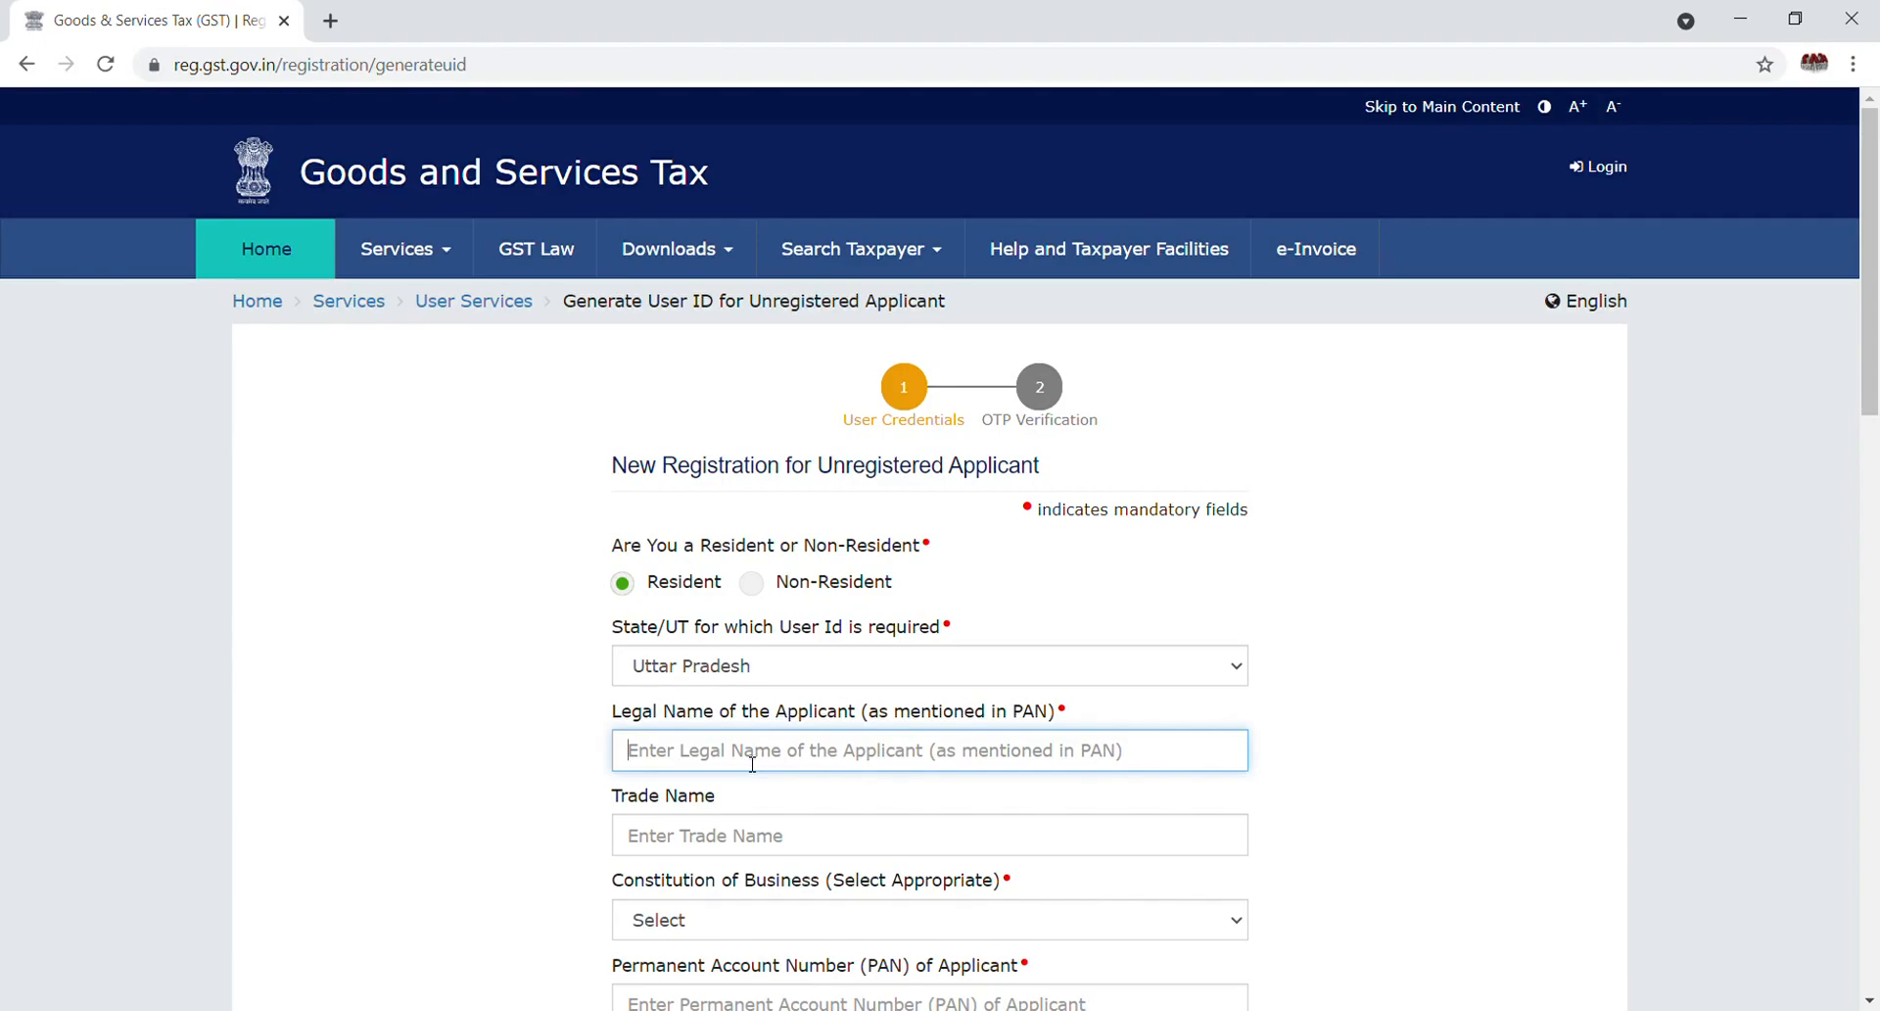
pyautogui.write('p')
pyautogui.press('BackSpace')
pyautogui.write('ABC')
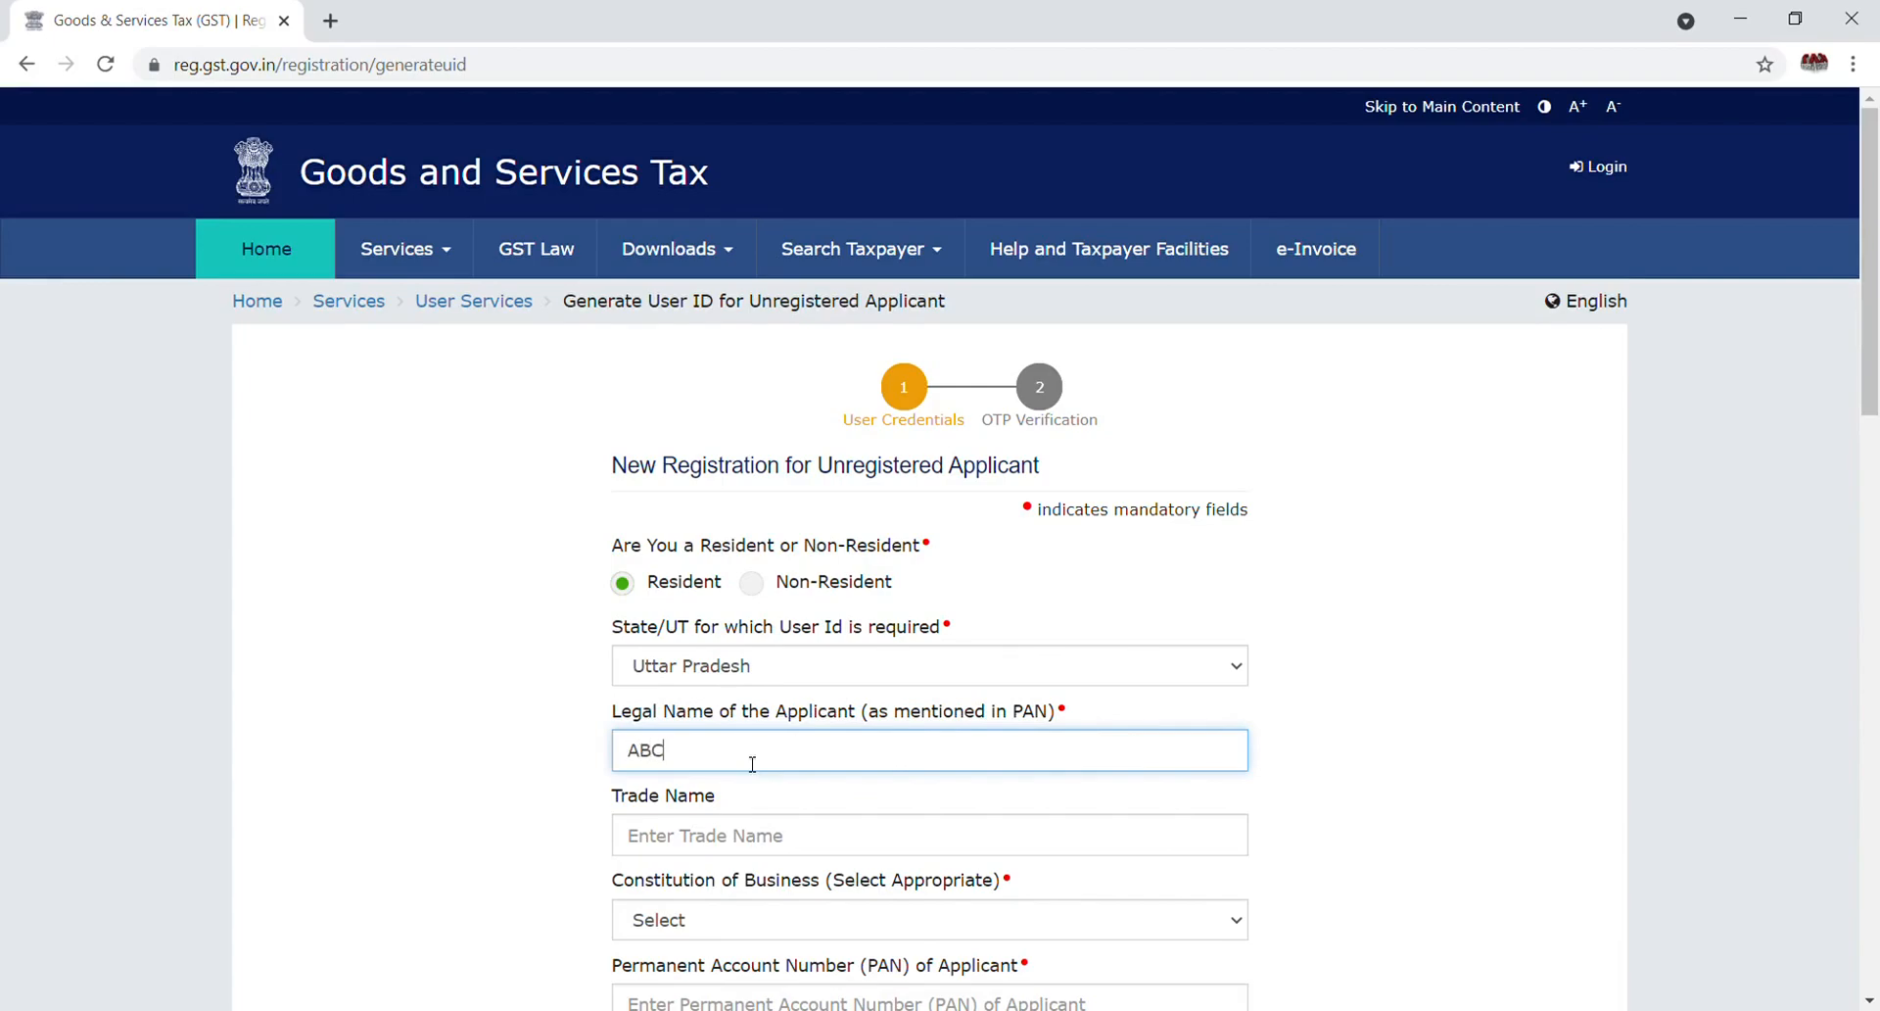
pyautogui.write(' L')
pyautogui.write('KUMAR')
pyautogui.click(1190, 919)
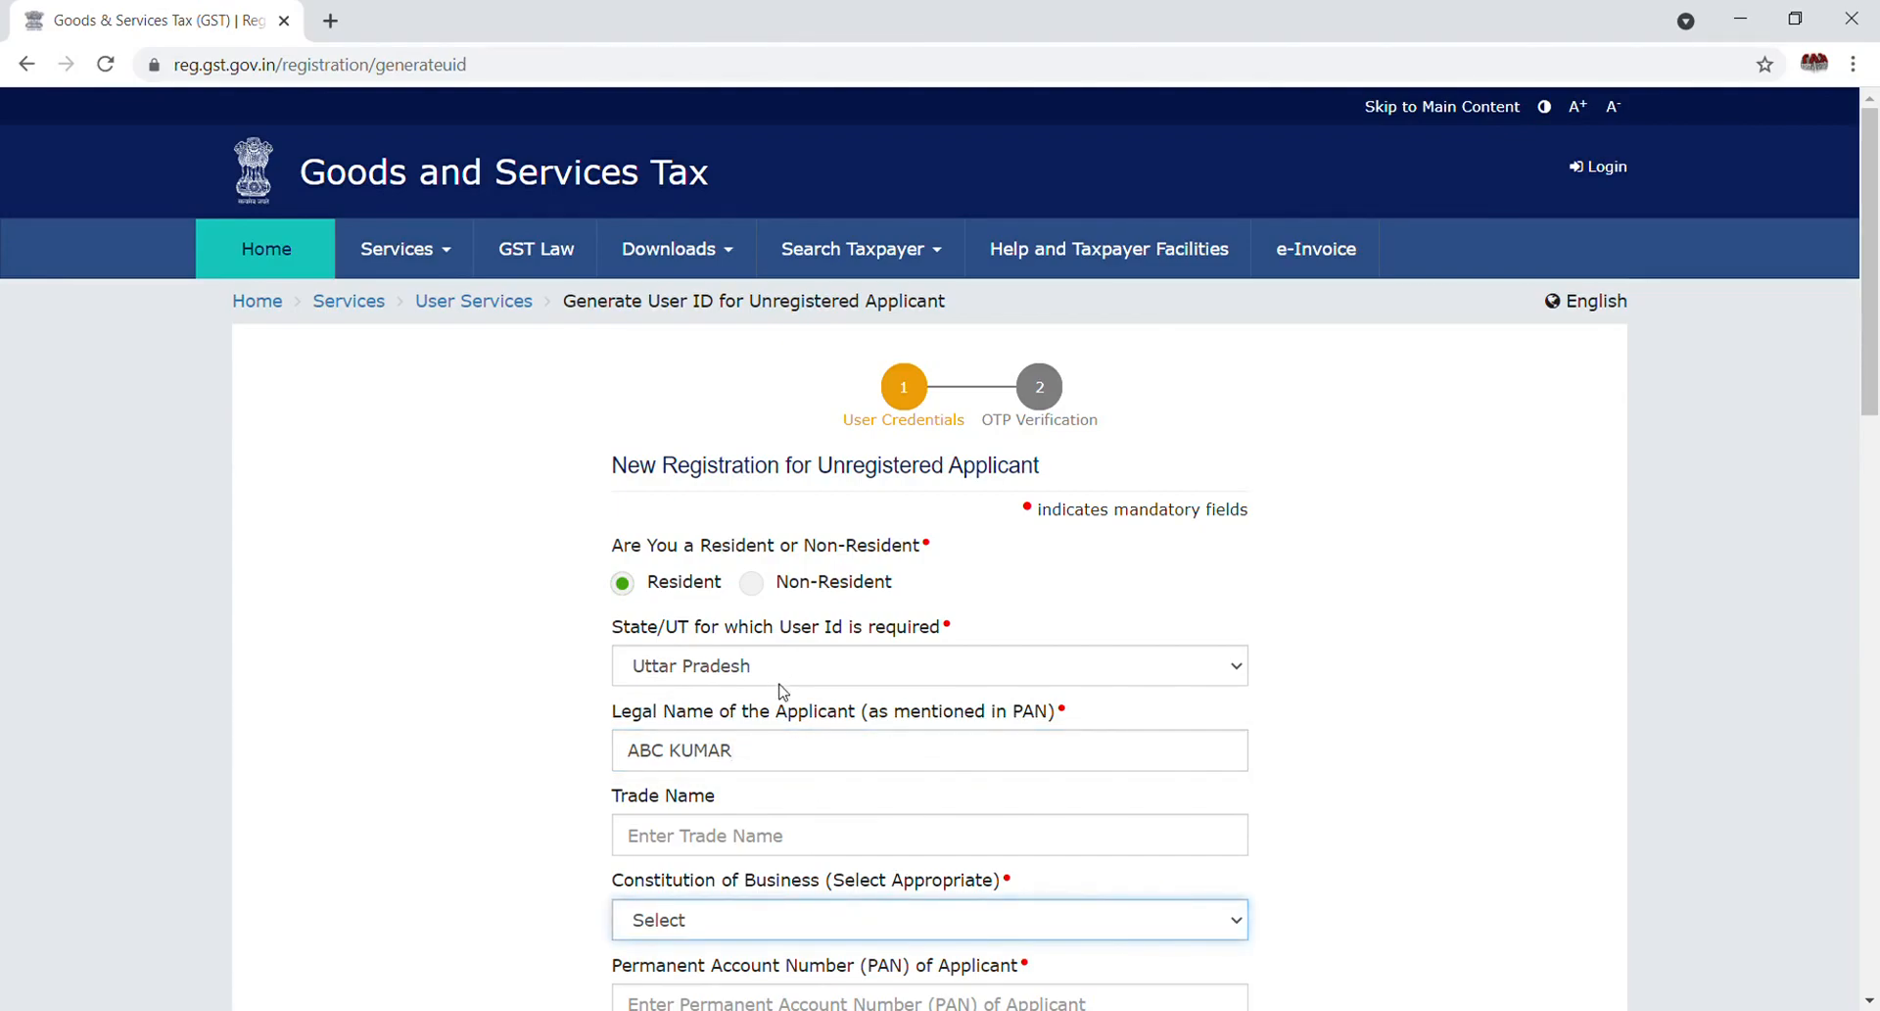
pyautogui.click(775, 775)
# Enter the applicant's PAN in the PAN field
pyautogui.click(1870, 1000)
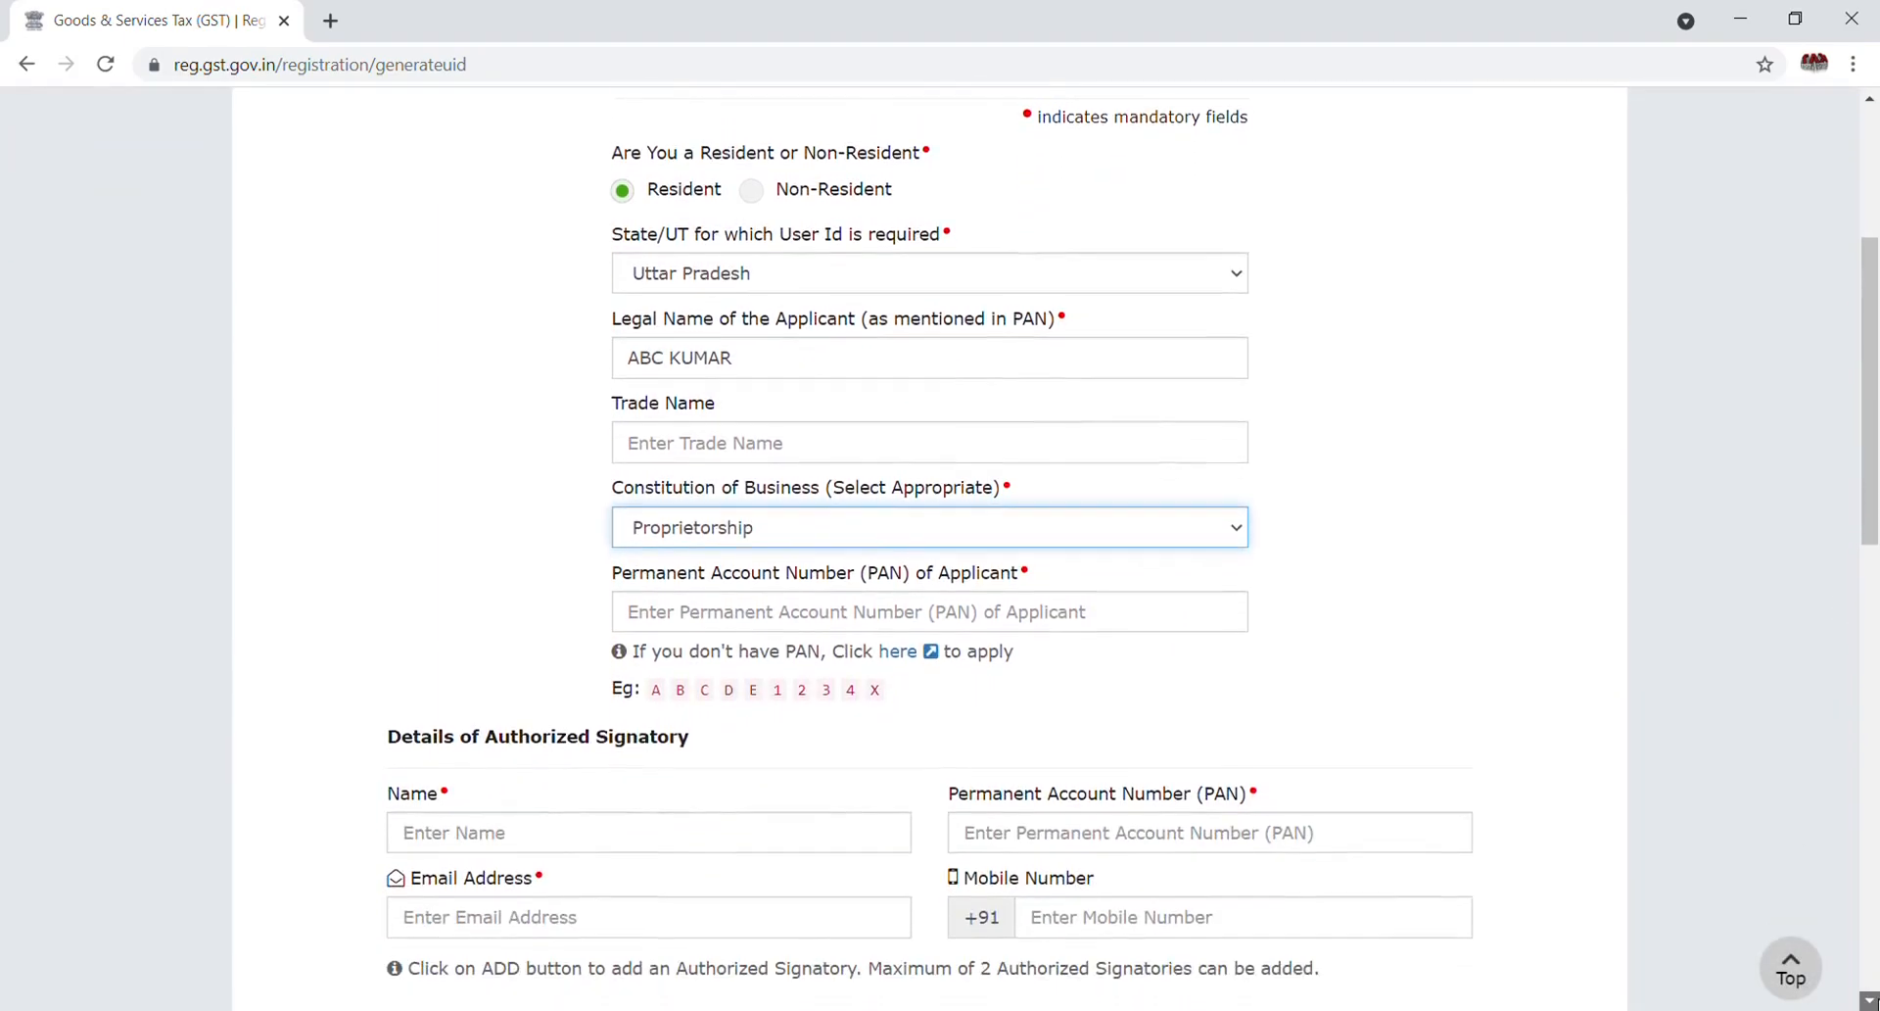
pyautogui.click(911, 481)
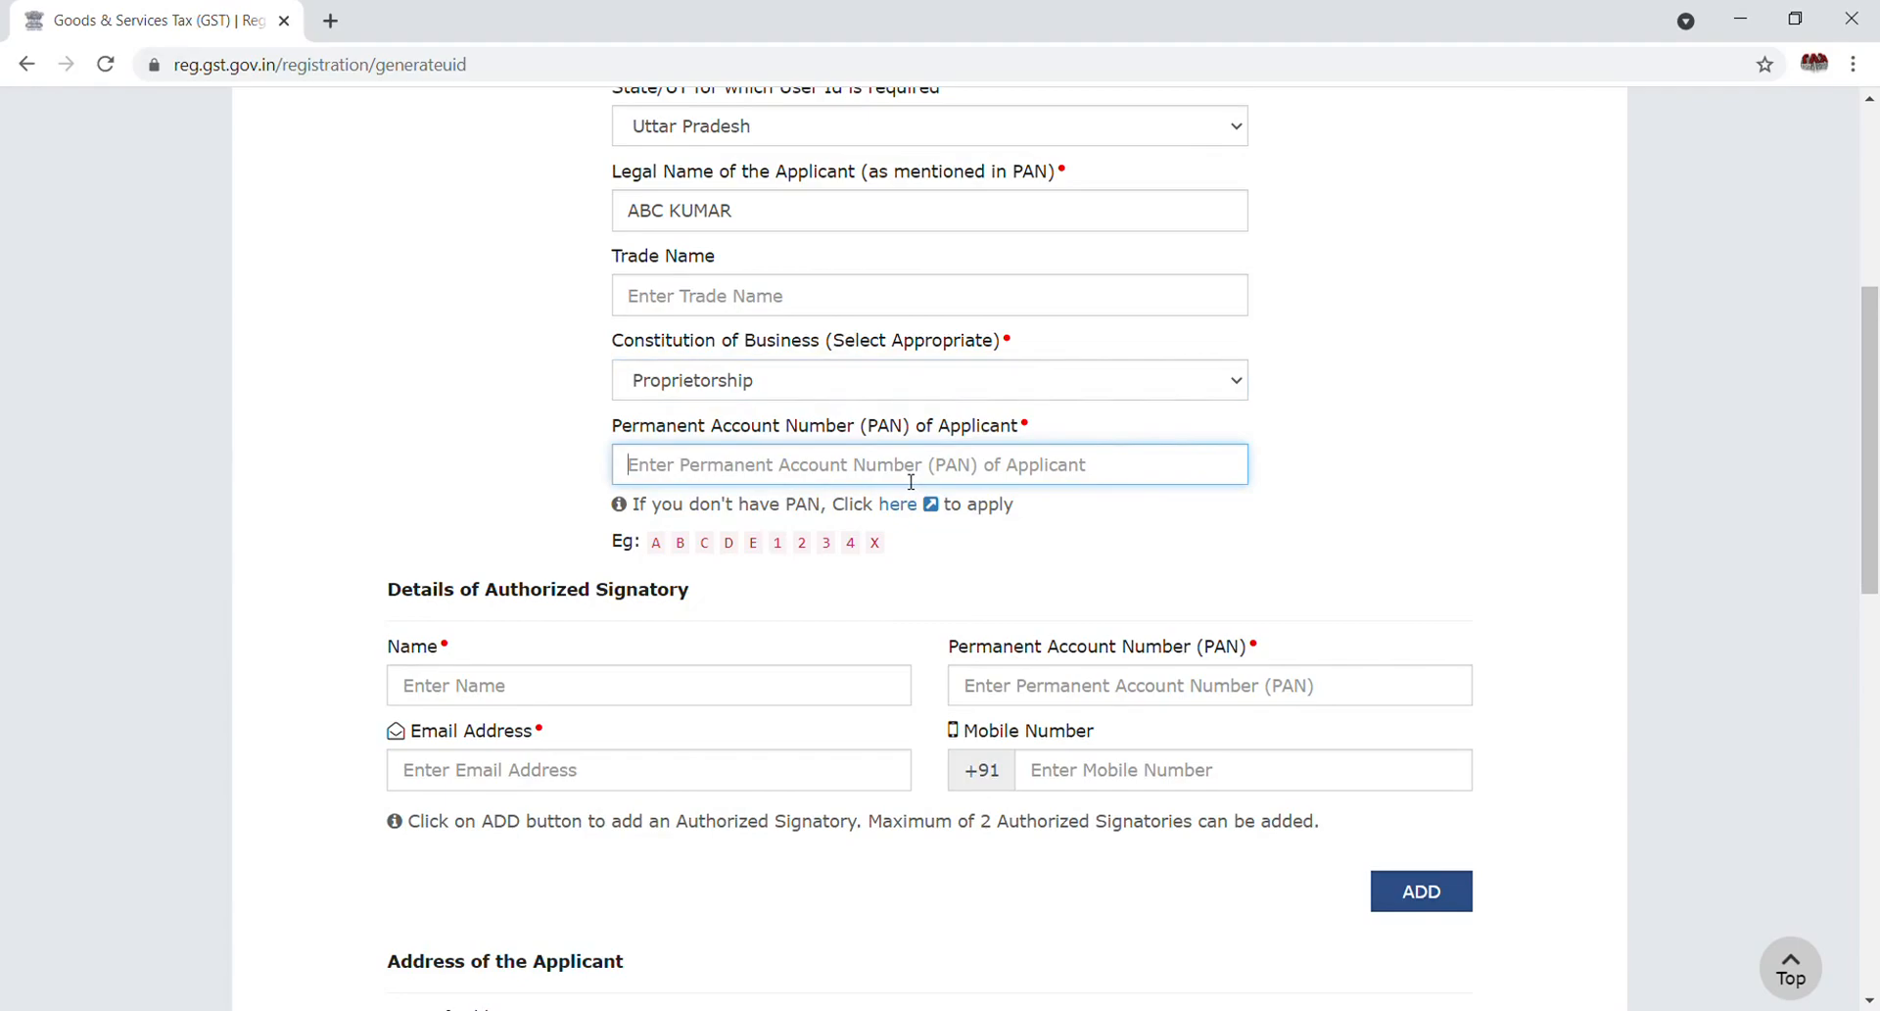
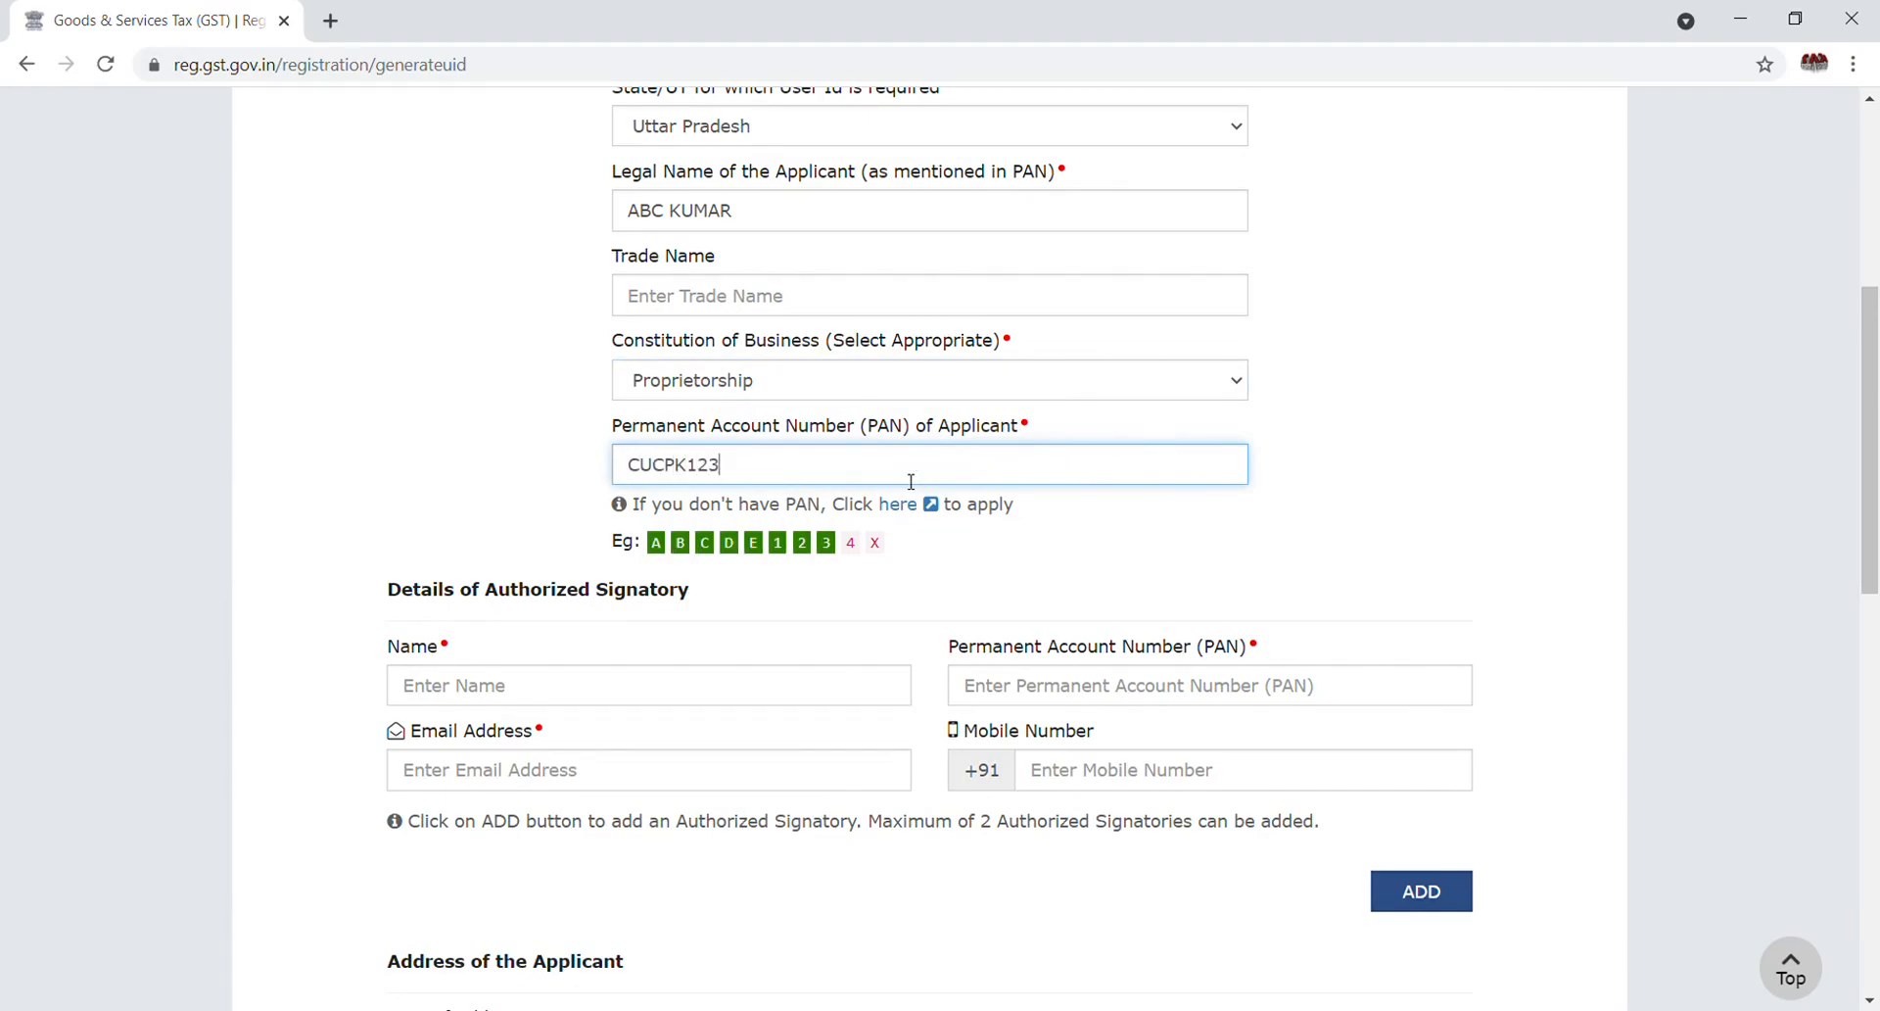
# Fill in the authorized signatory's name, PAN, e-mail address and mobile number
pyautogui.click(532, 693)
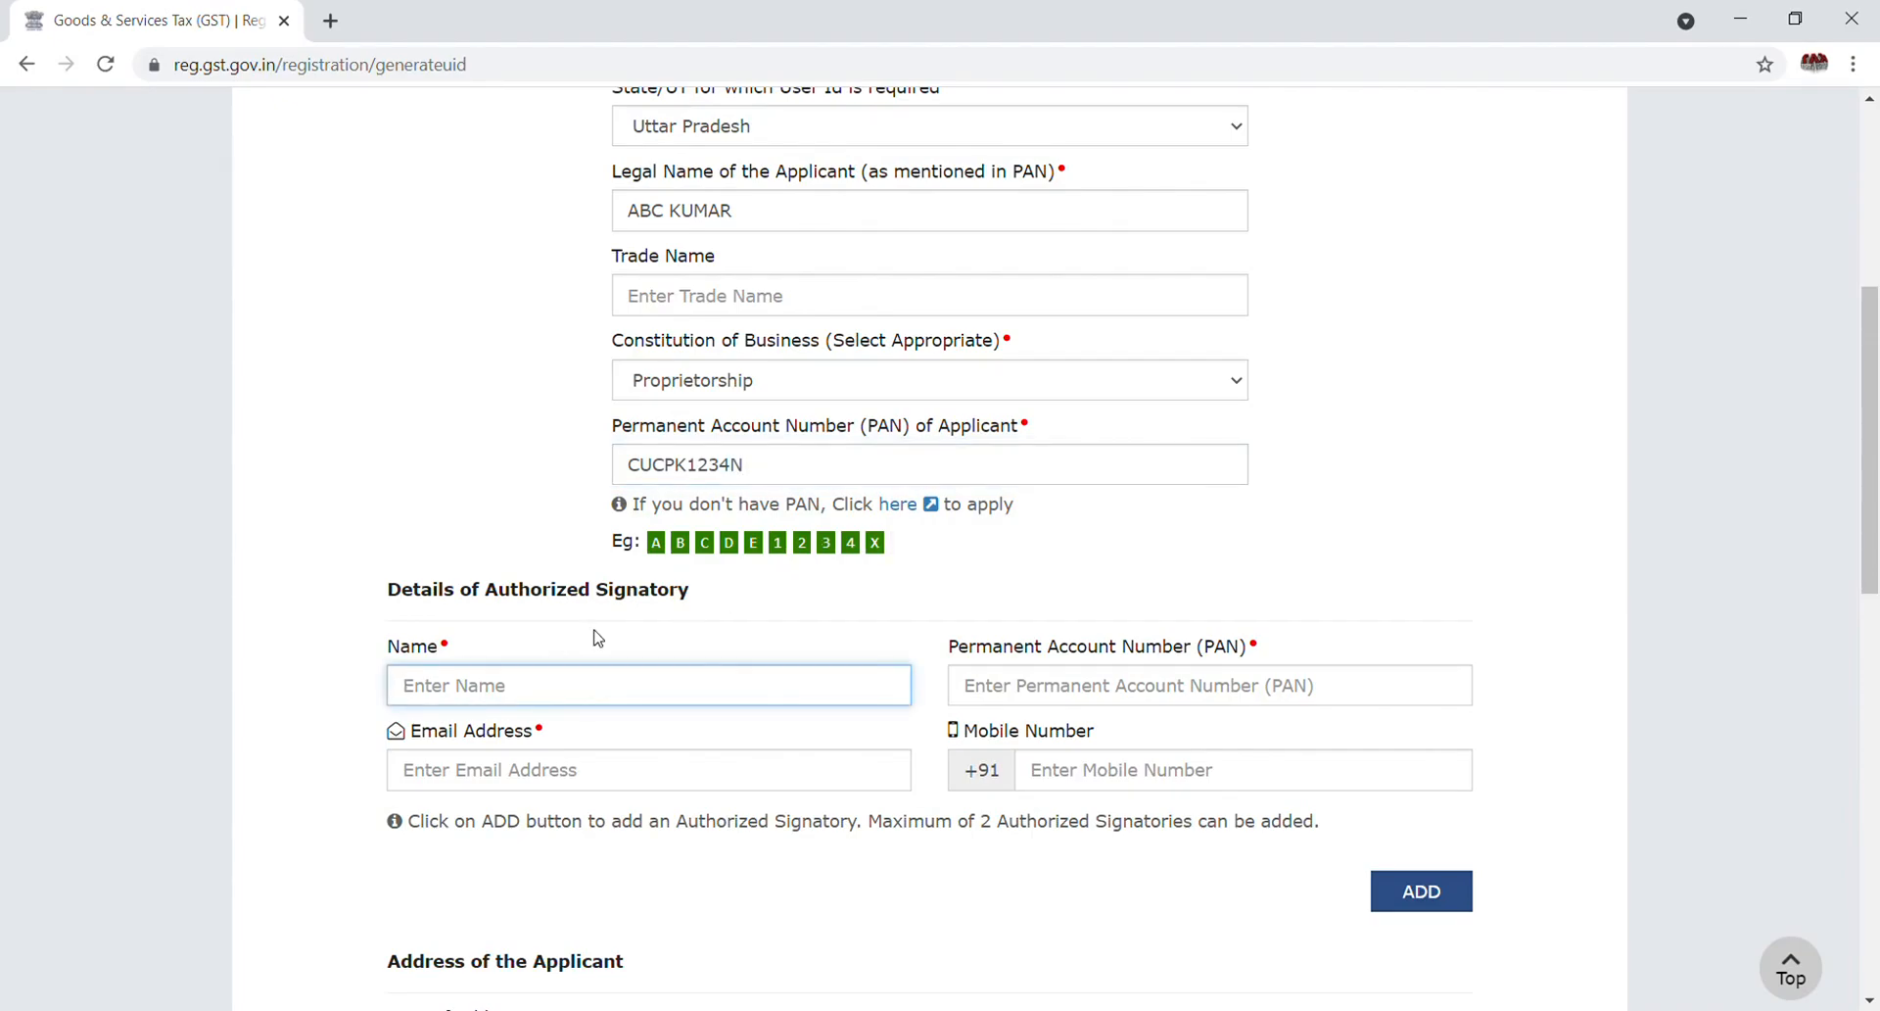
pyautogui.press('Tab')
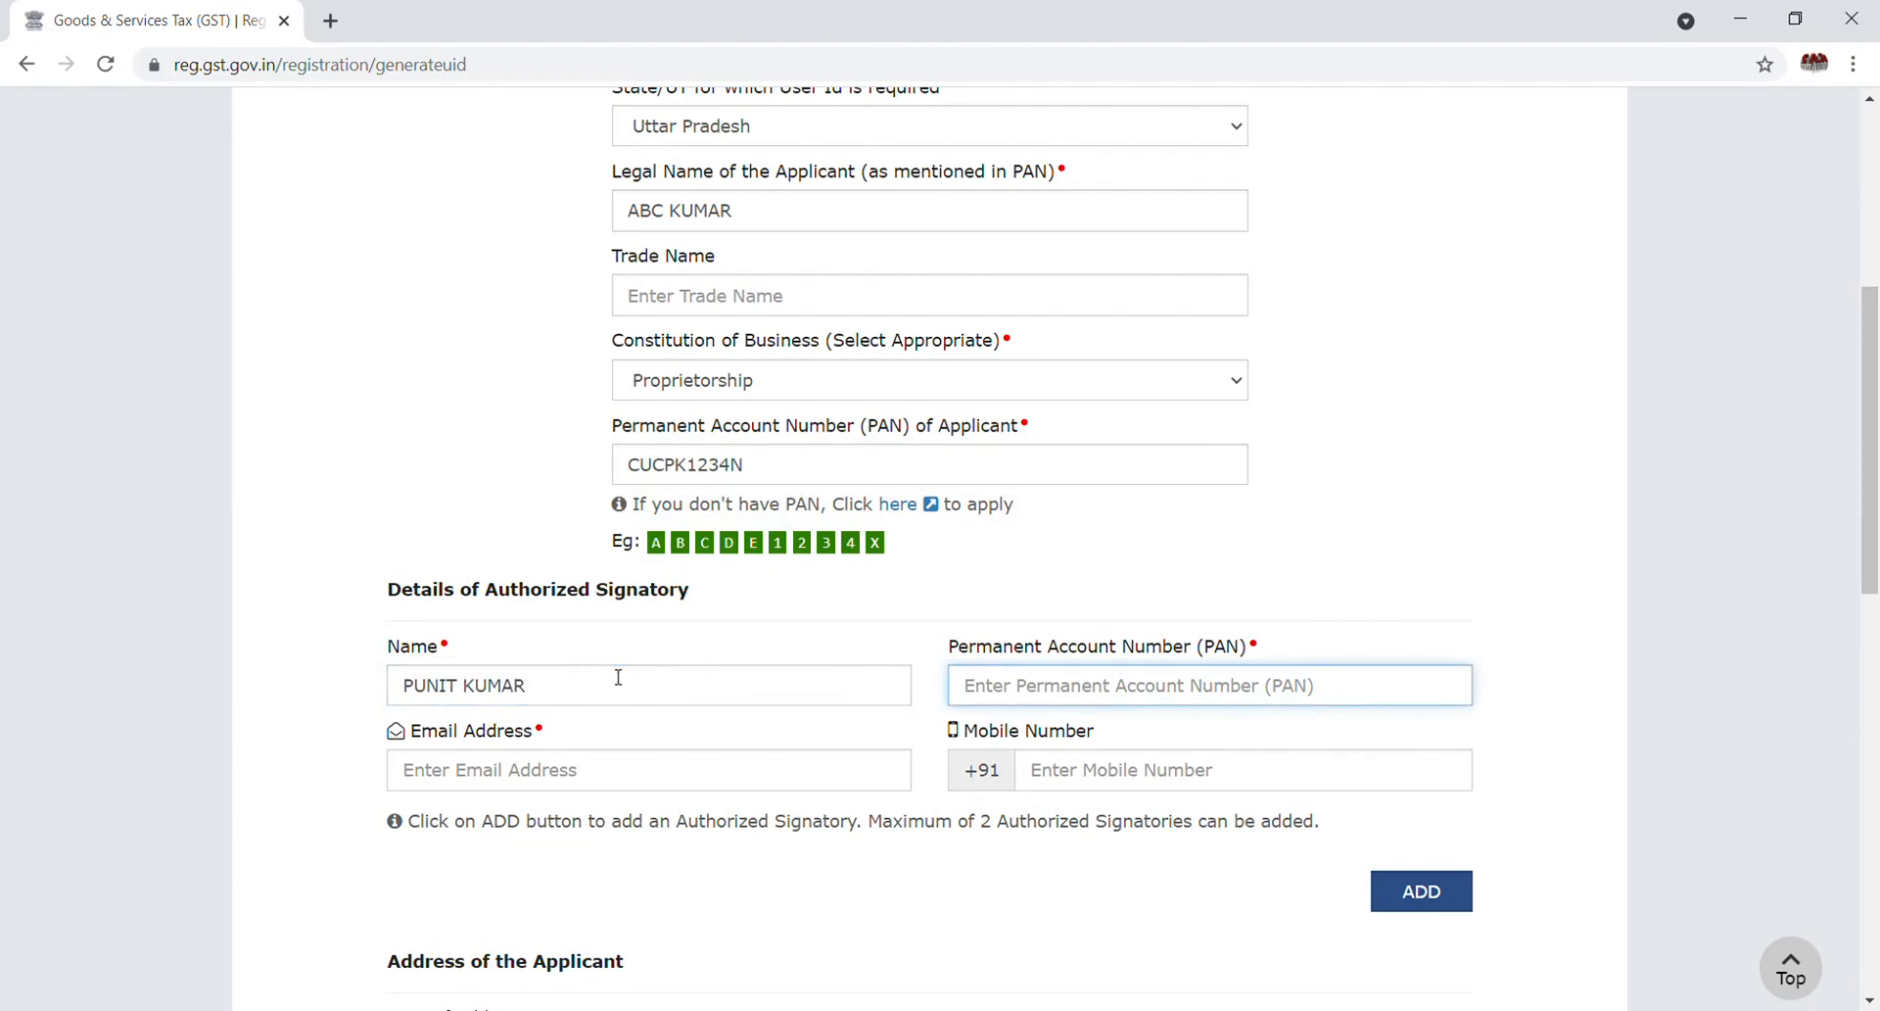
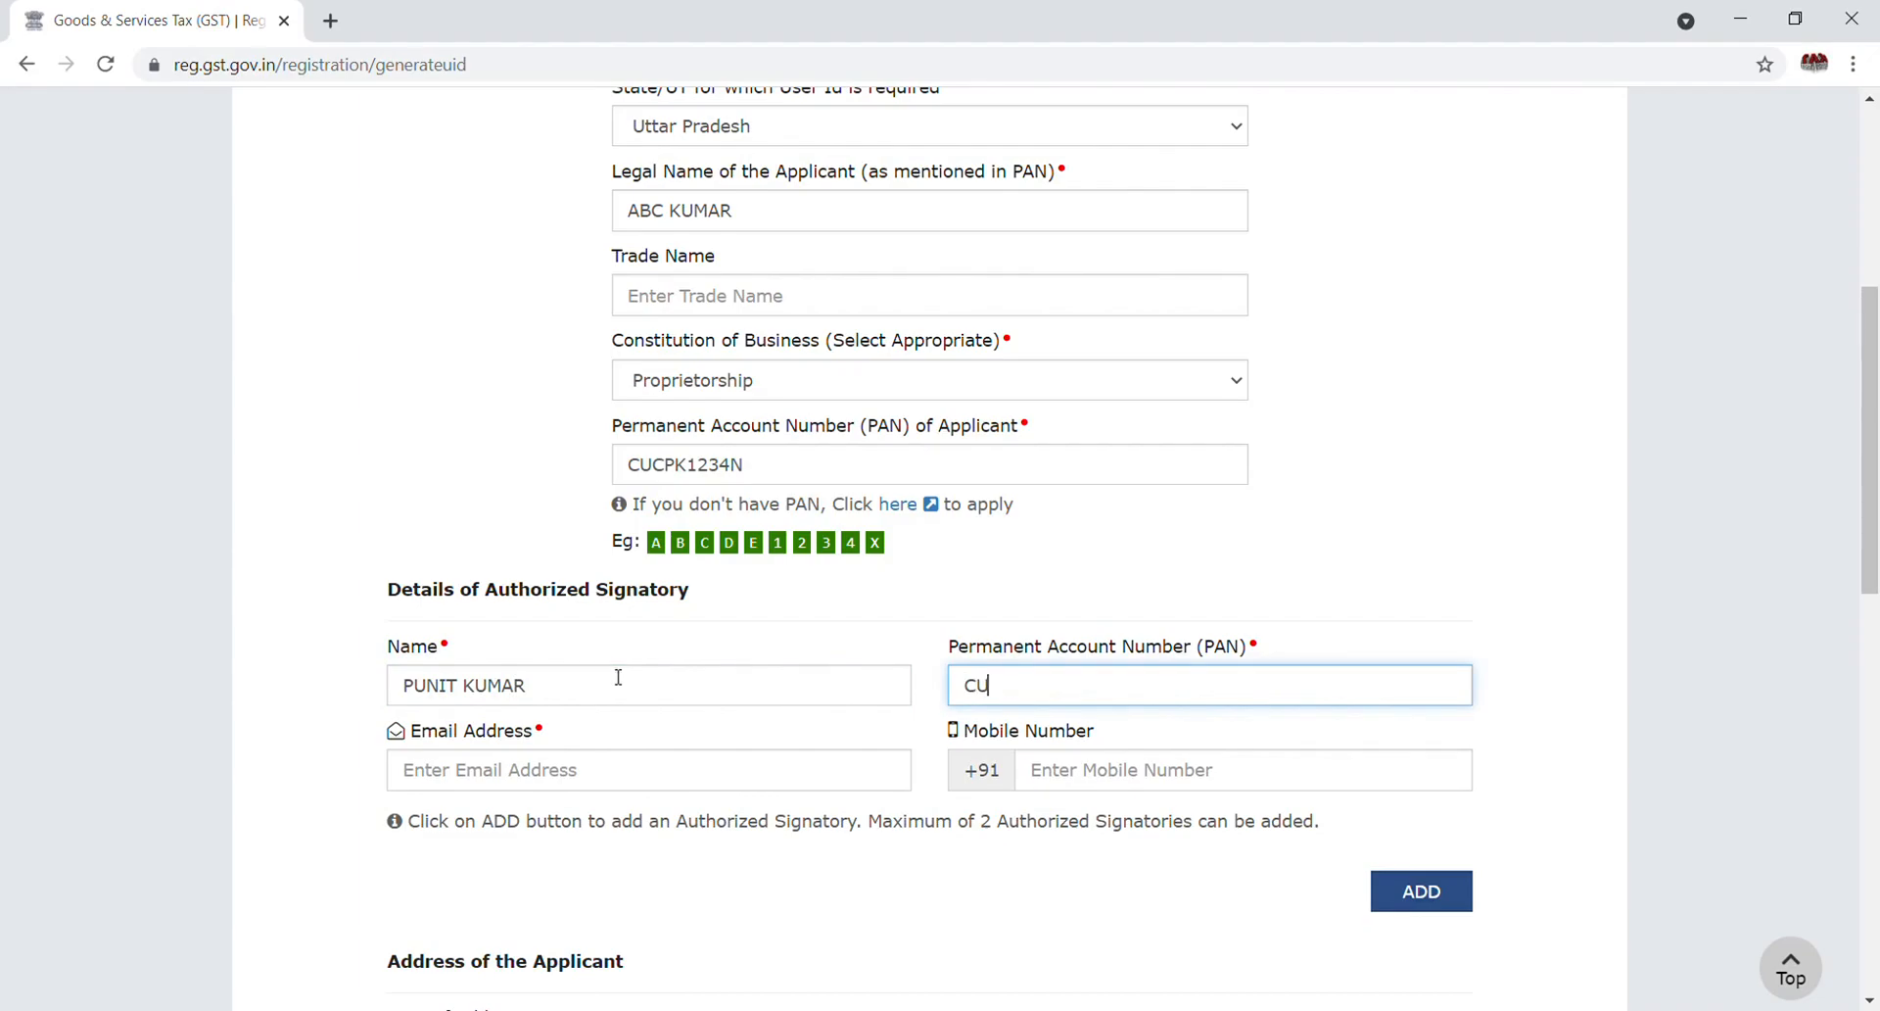
pyautogui.click(551, 775)
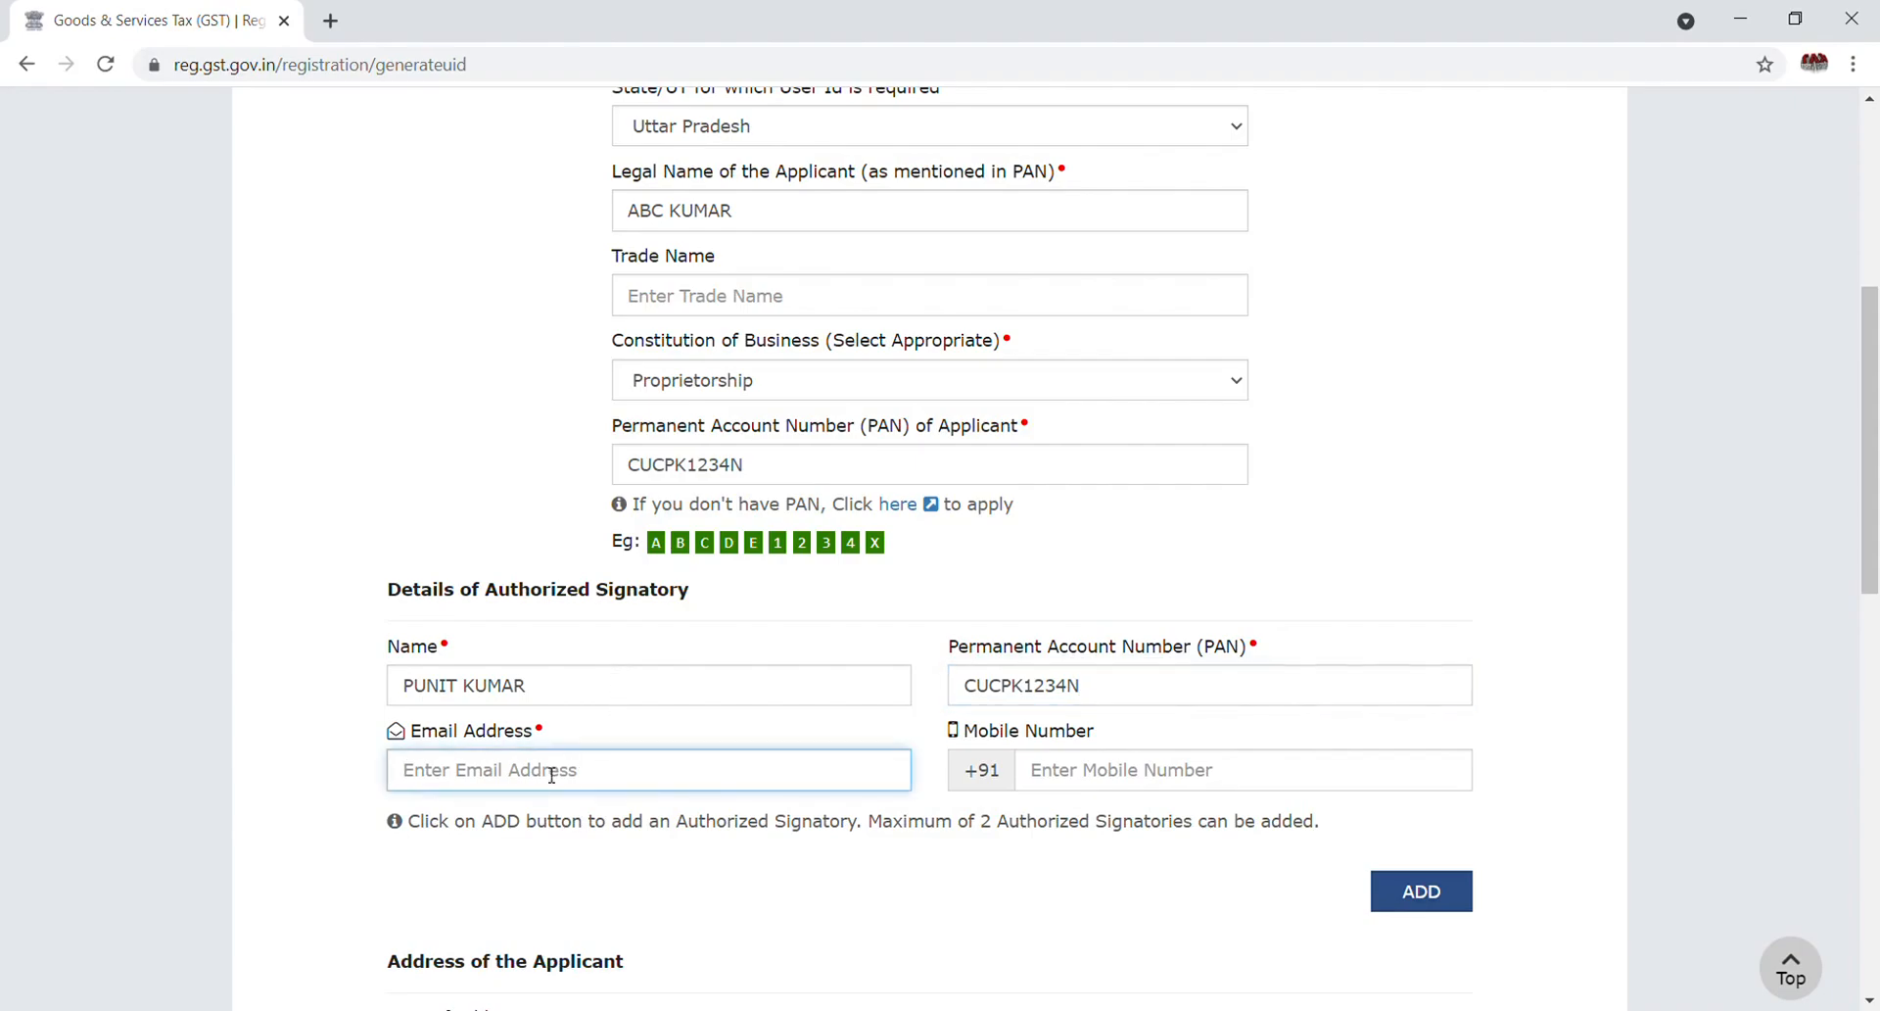
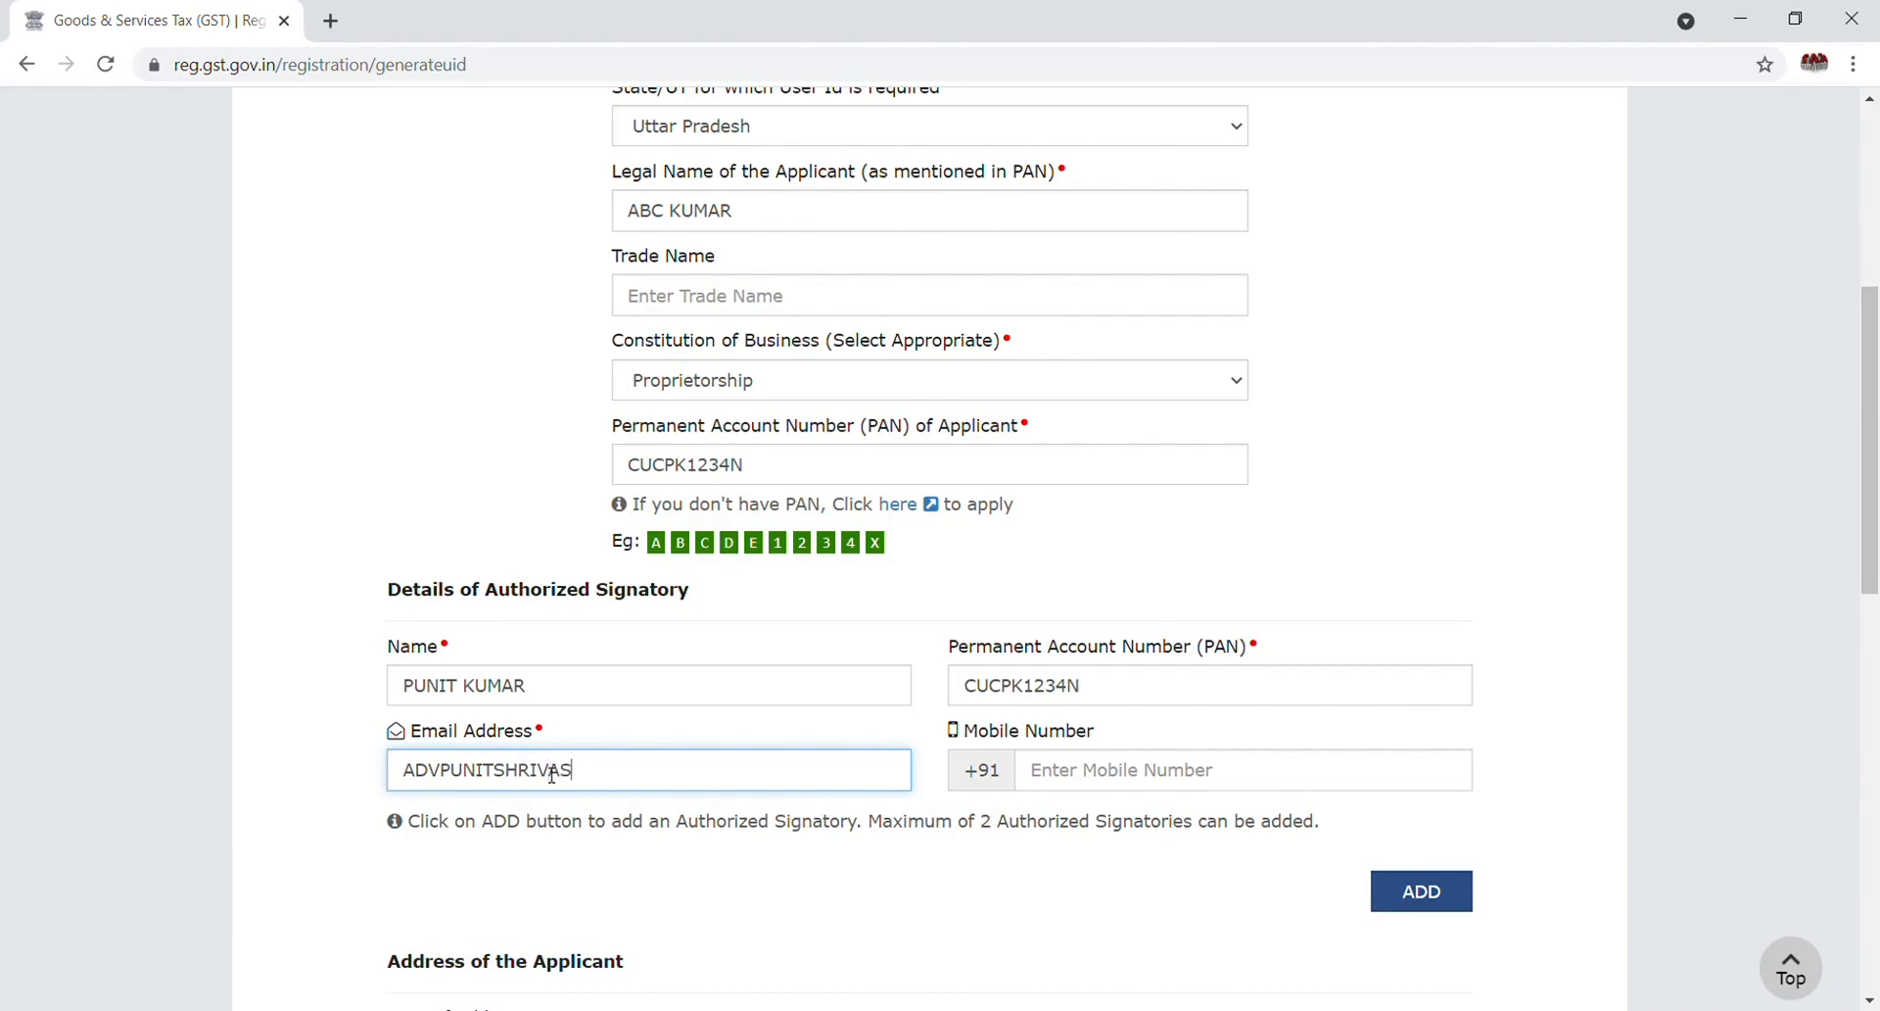
pyautogui.press('Tab')
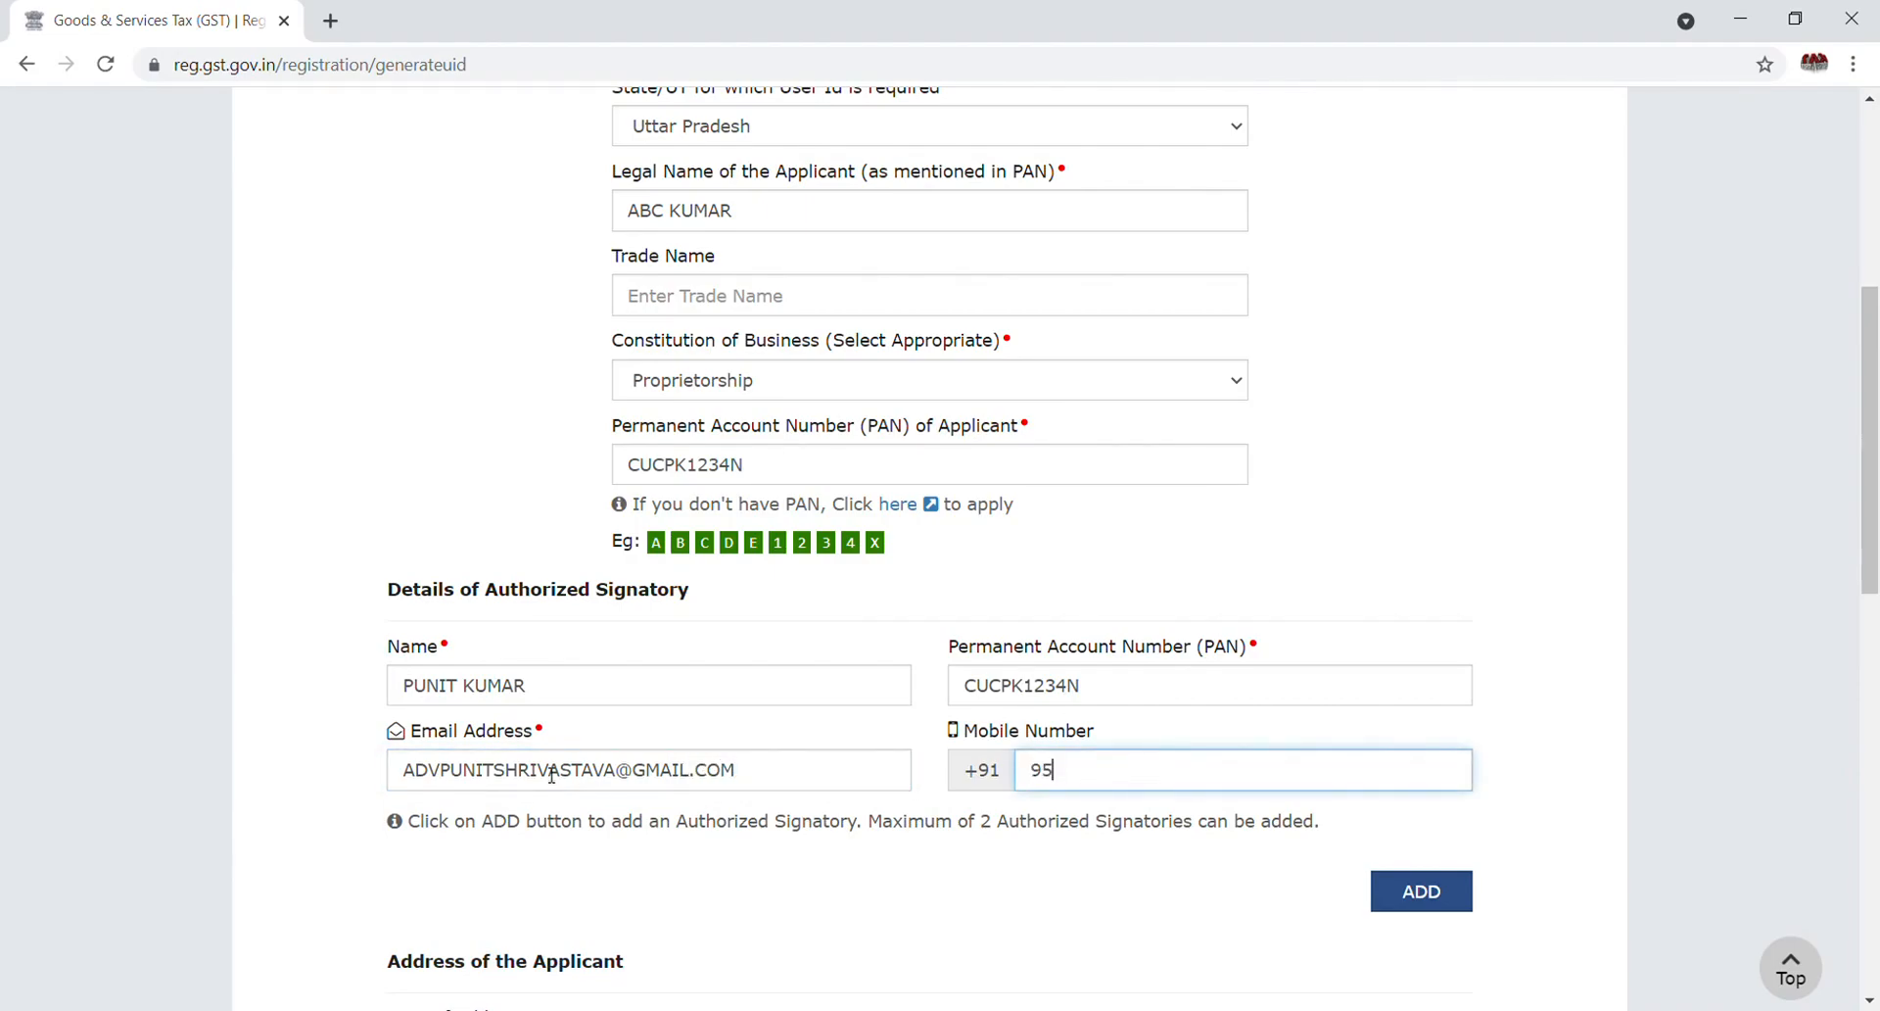
# Add the signatory to the list, then enter building number, floor, road and city Lucknow
pyautogui.click(1423, 891)
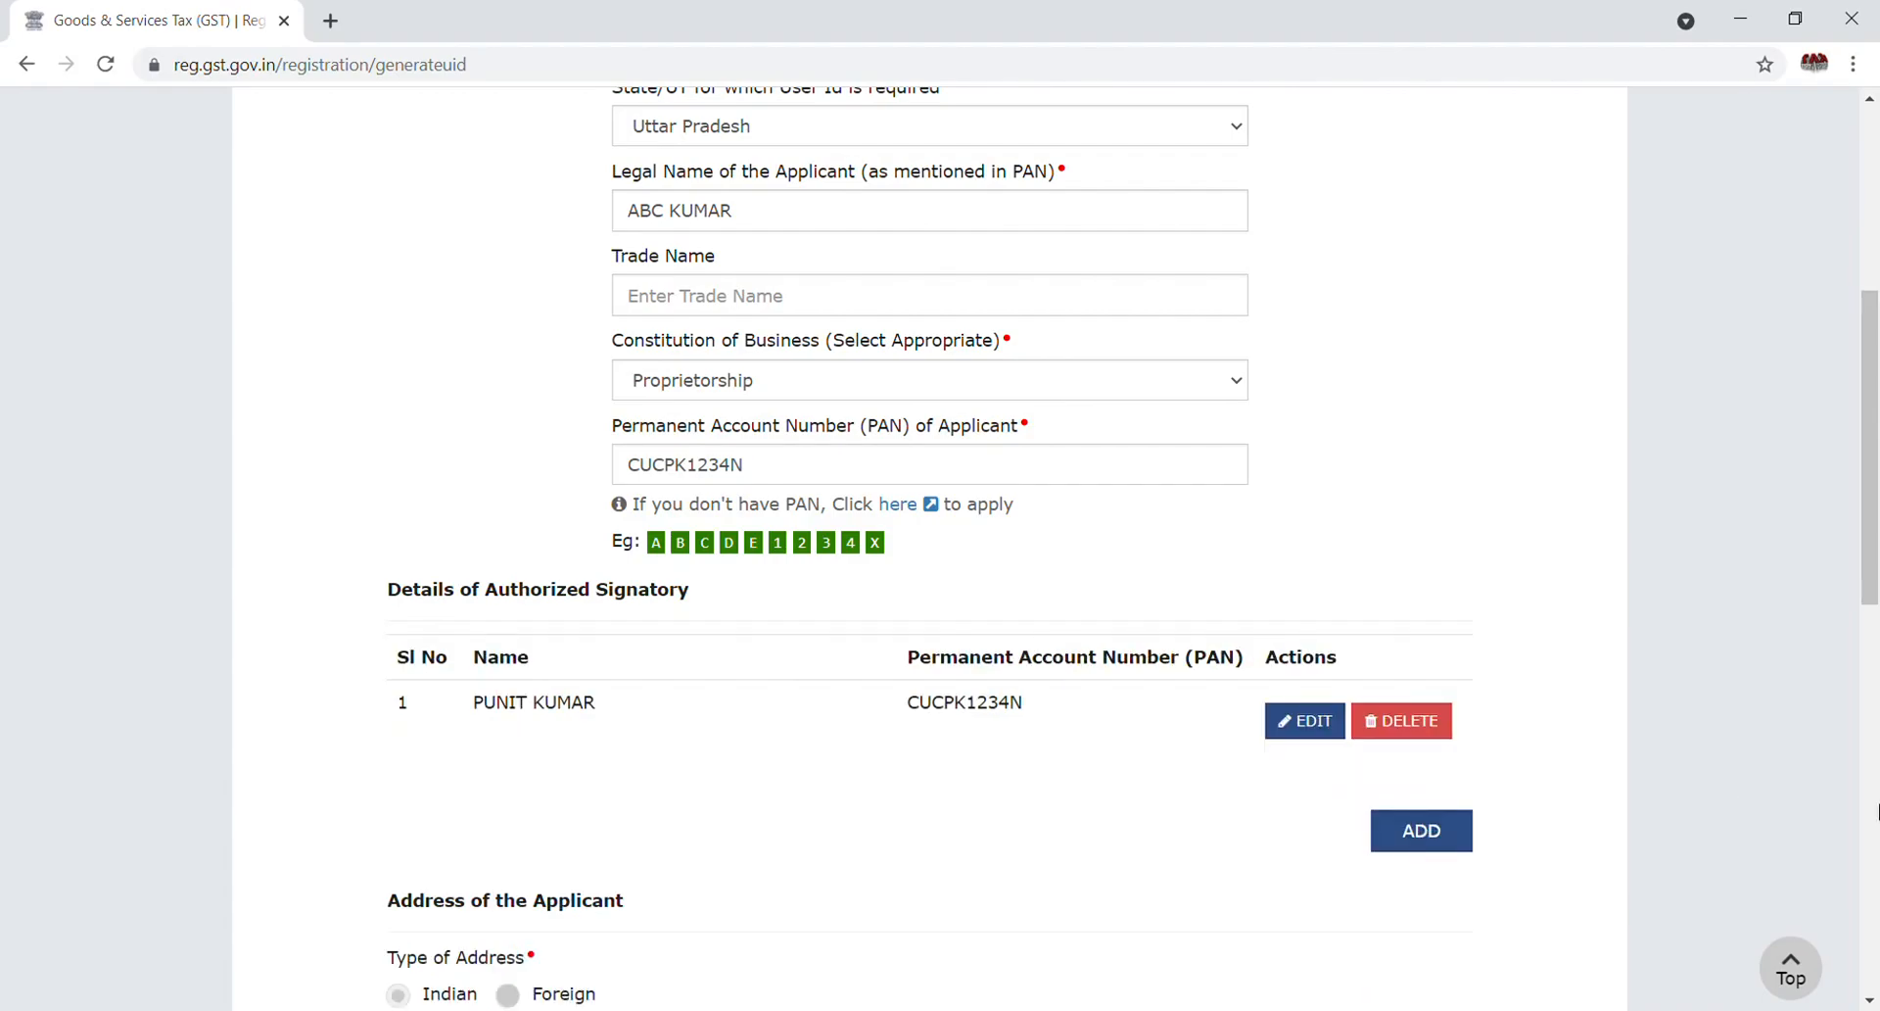
pyautogui.moveTo(1875, 534); pyautogui.dragTo(1874, 713)
pyautogui.click(644, 555)
pyautogui.write('H NO 01')
pyautogui.click(927, 564)
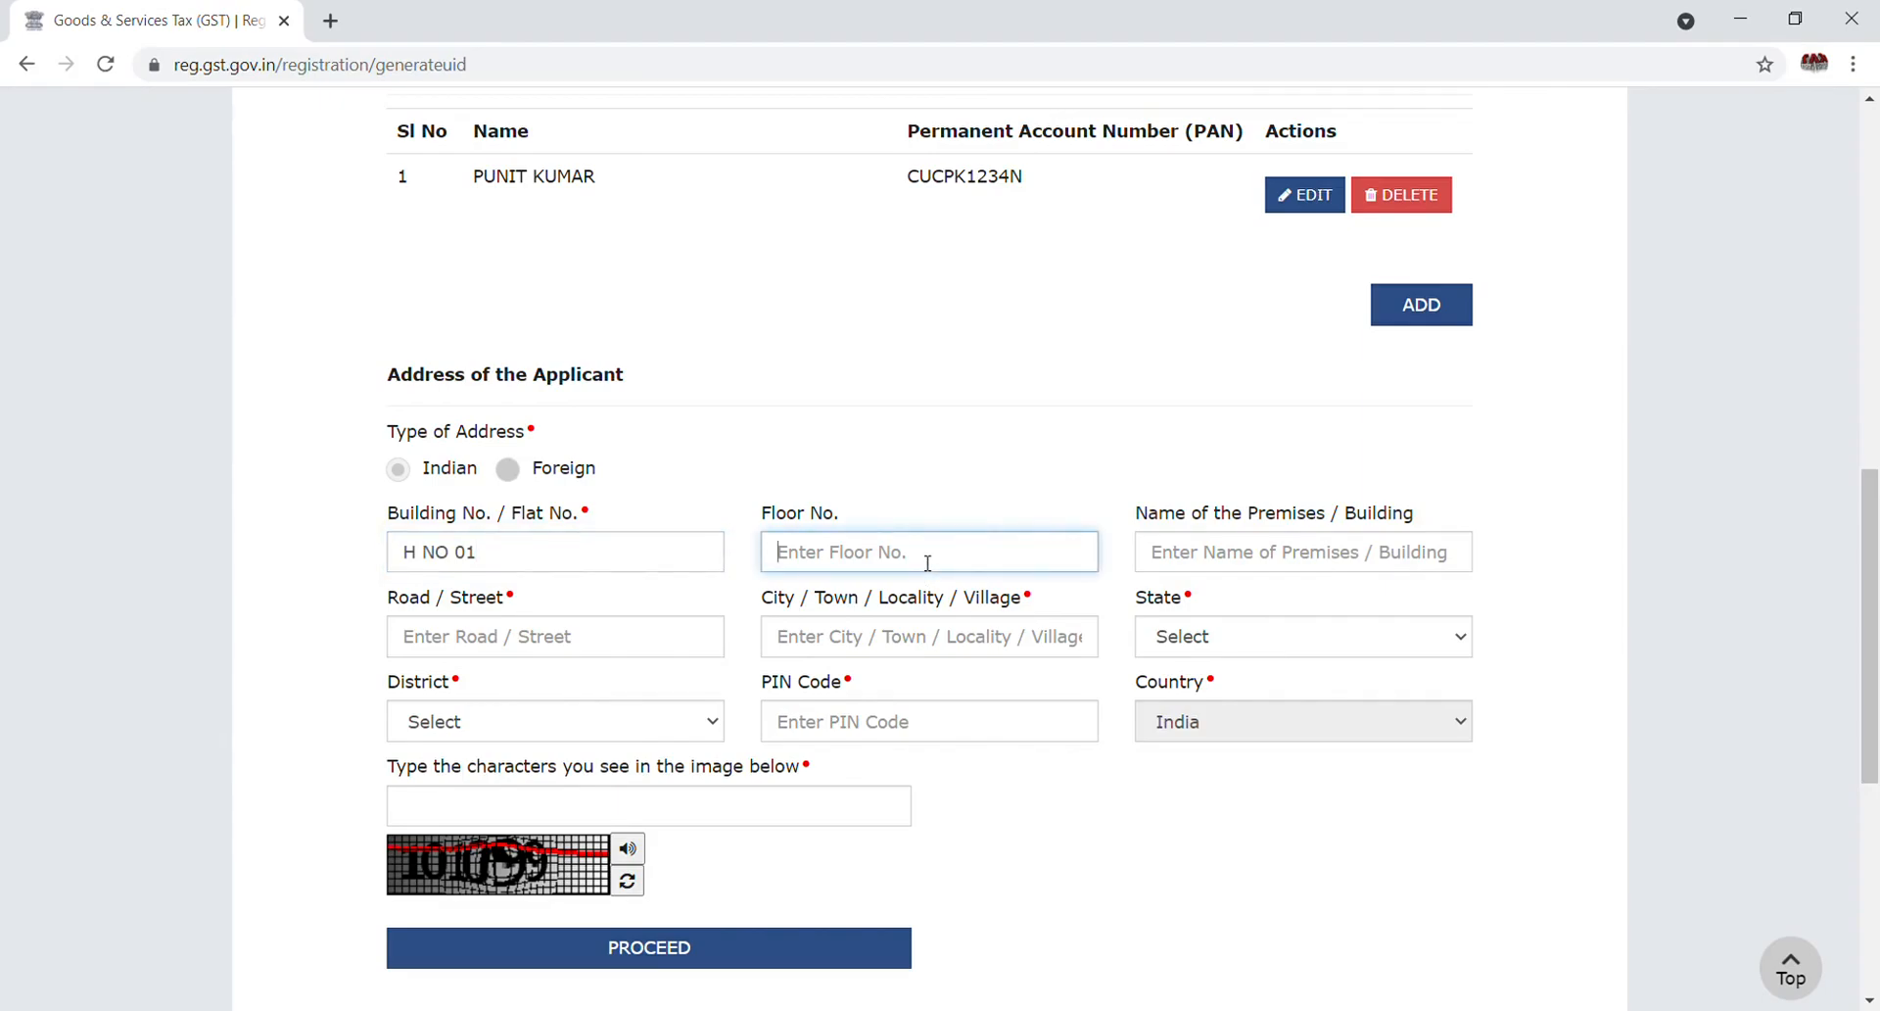
pyautogui.write('1')
pyautogui.click(526, 628)
pyautogui.write('LUCKNOW')
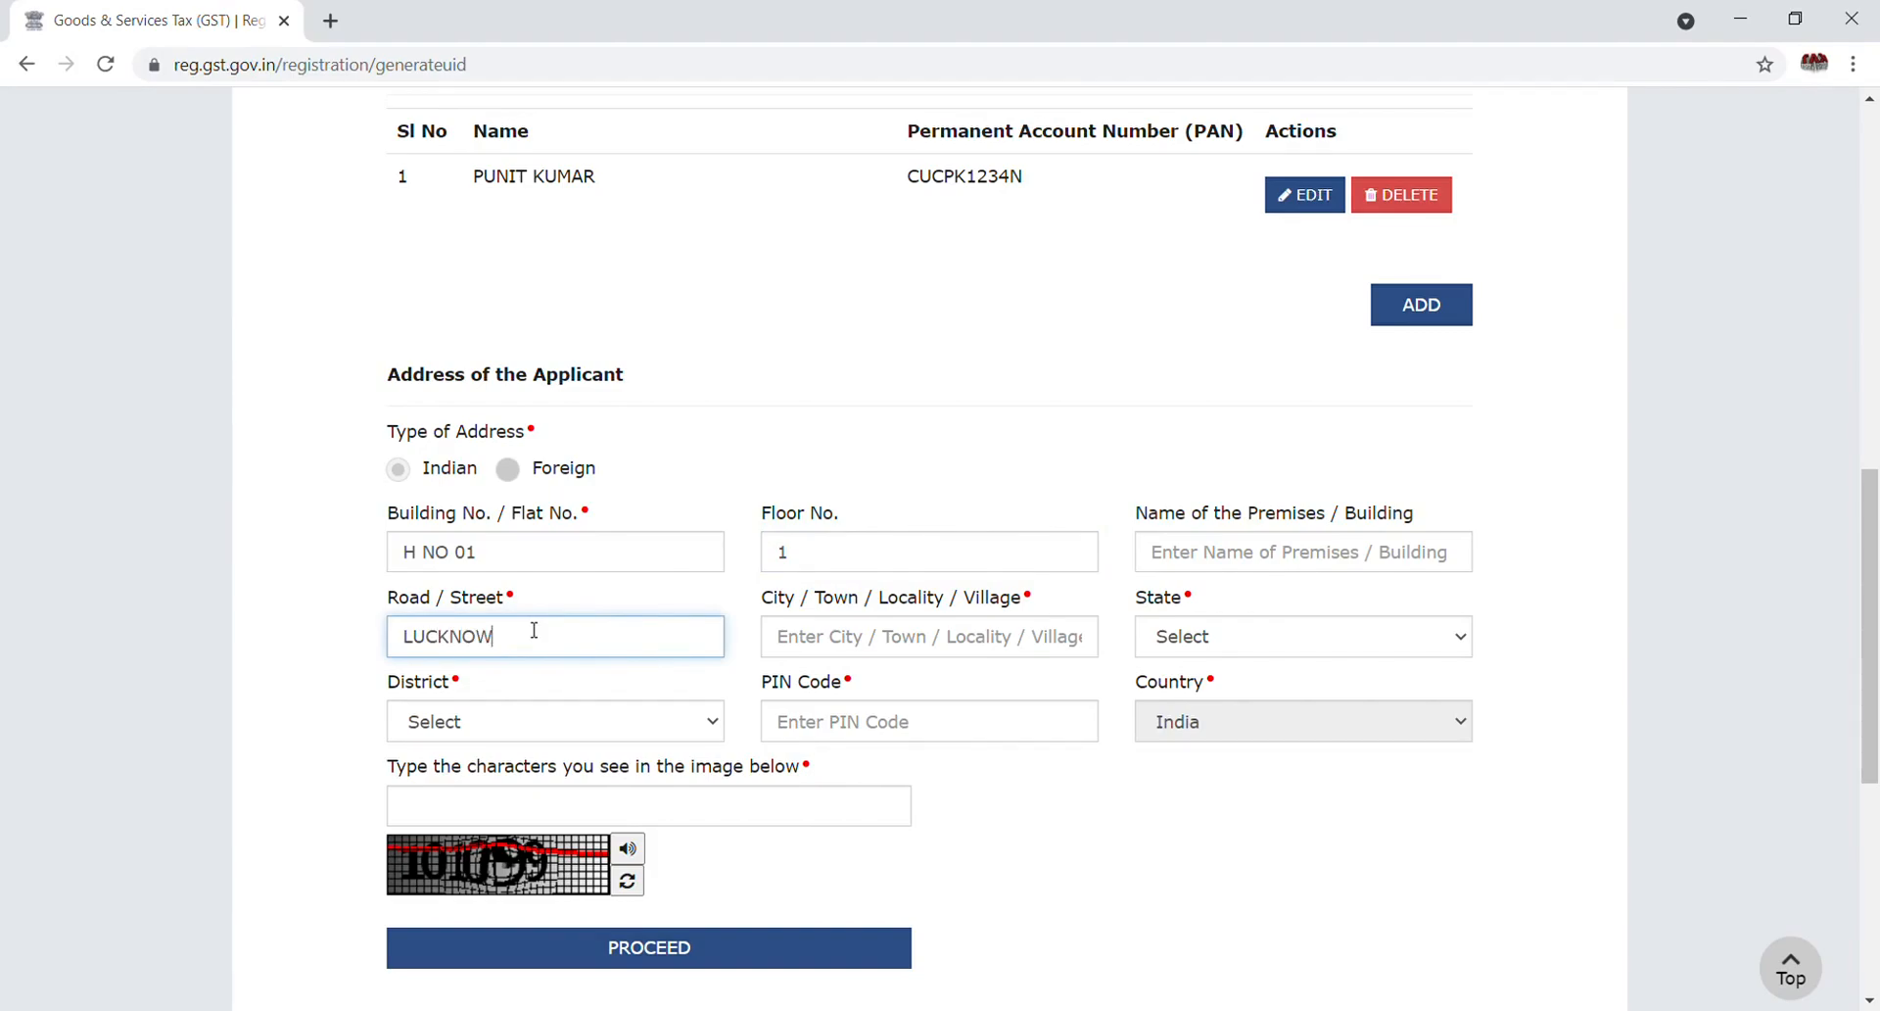
pyautogui.press('Tab')
pyautogui.write('L')
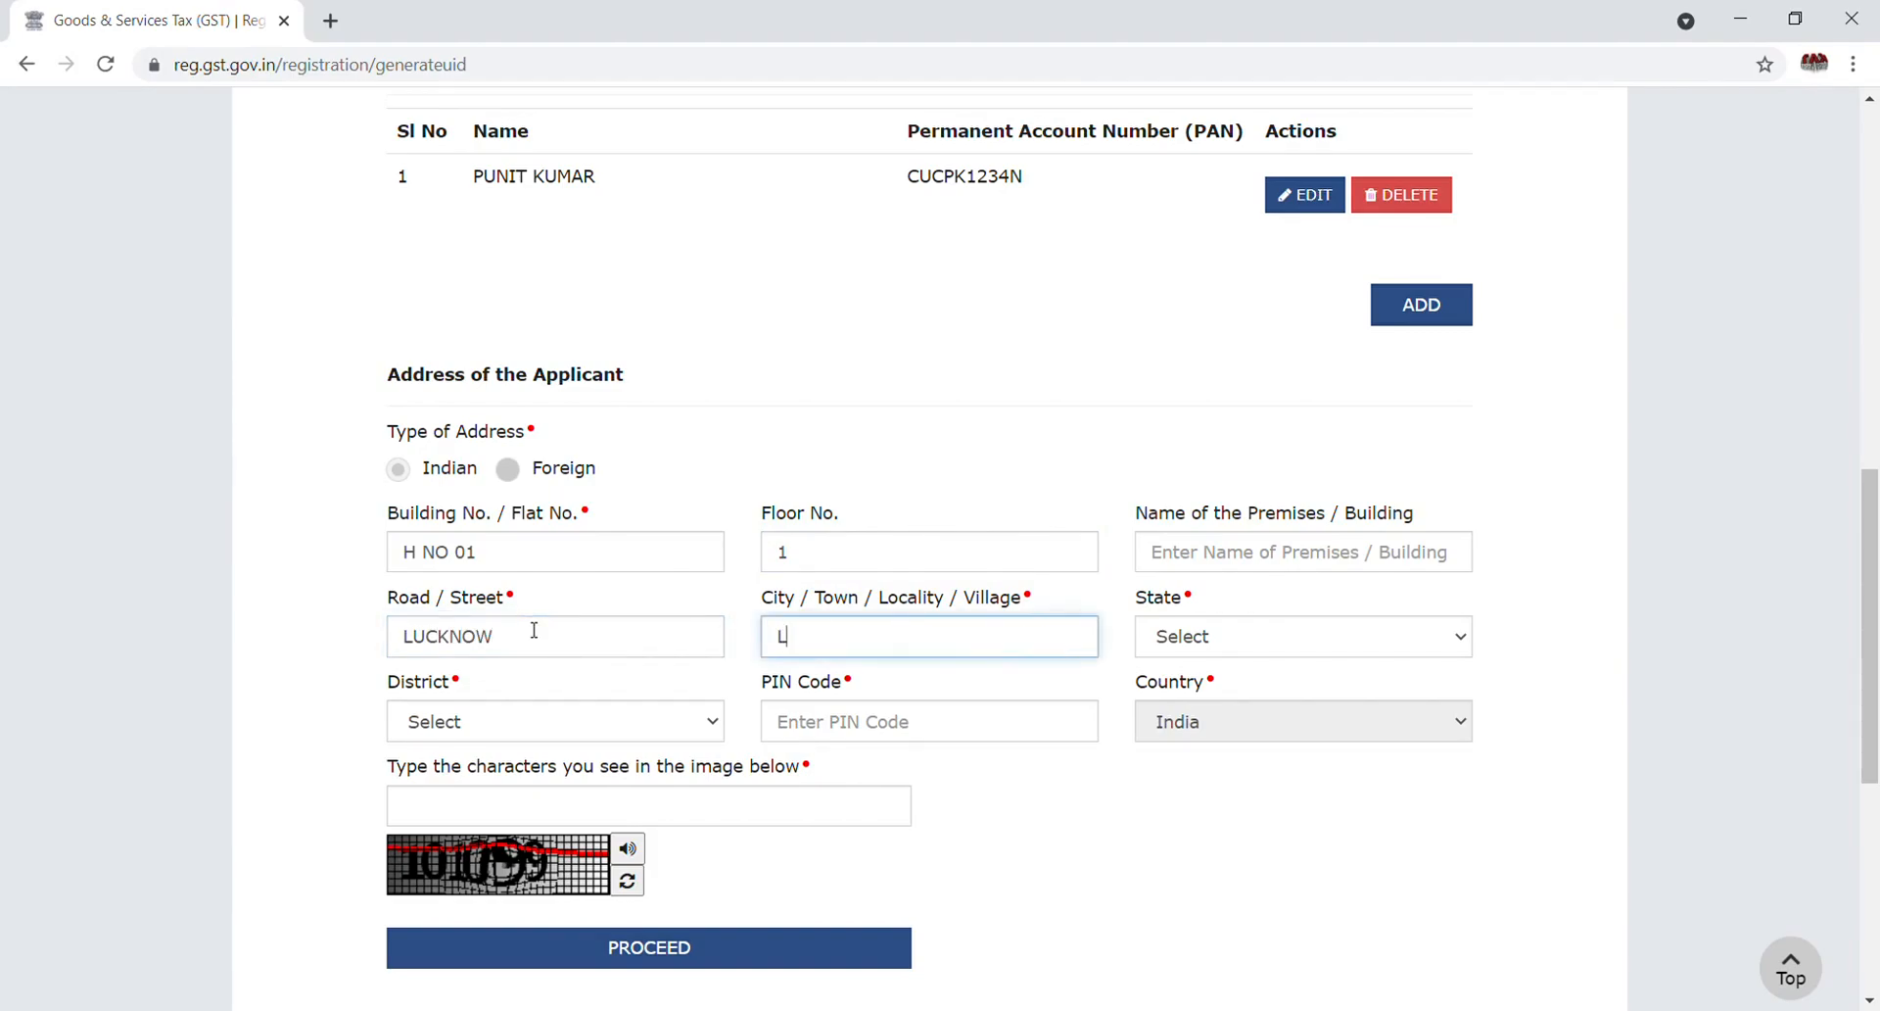
pyautogui.write('UCKNOW')
# Set address state Uttar Pradesh, district Lucknow, the PIN code and the captcha characters
pyautogui.press('Tab')
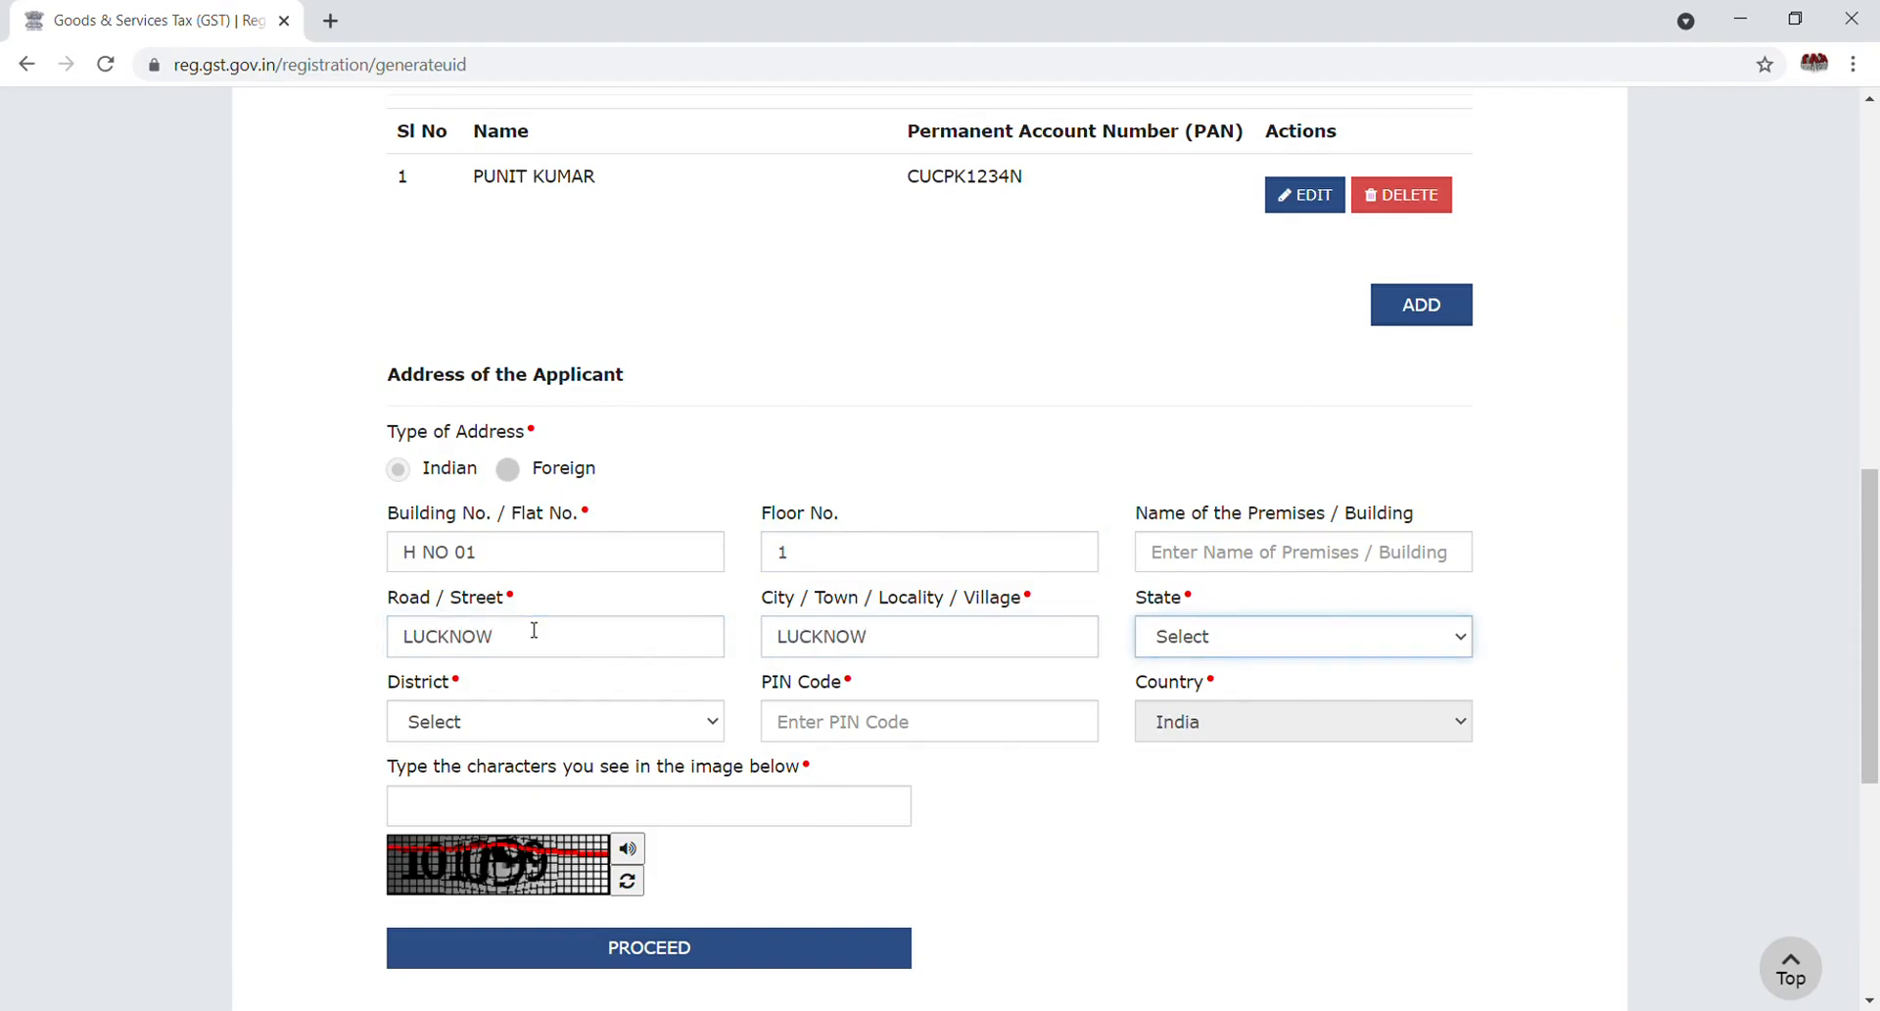
pyautogui.press('u')
pyautogui.press('Tab')
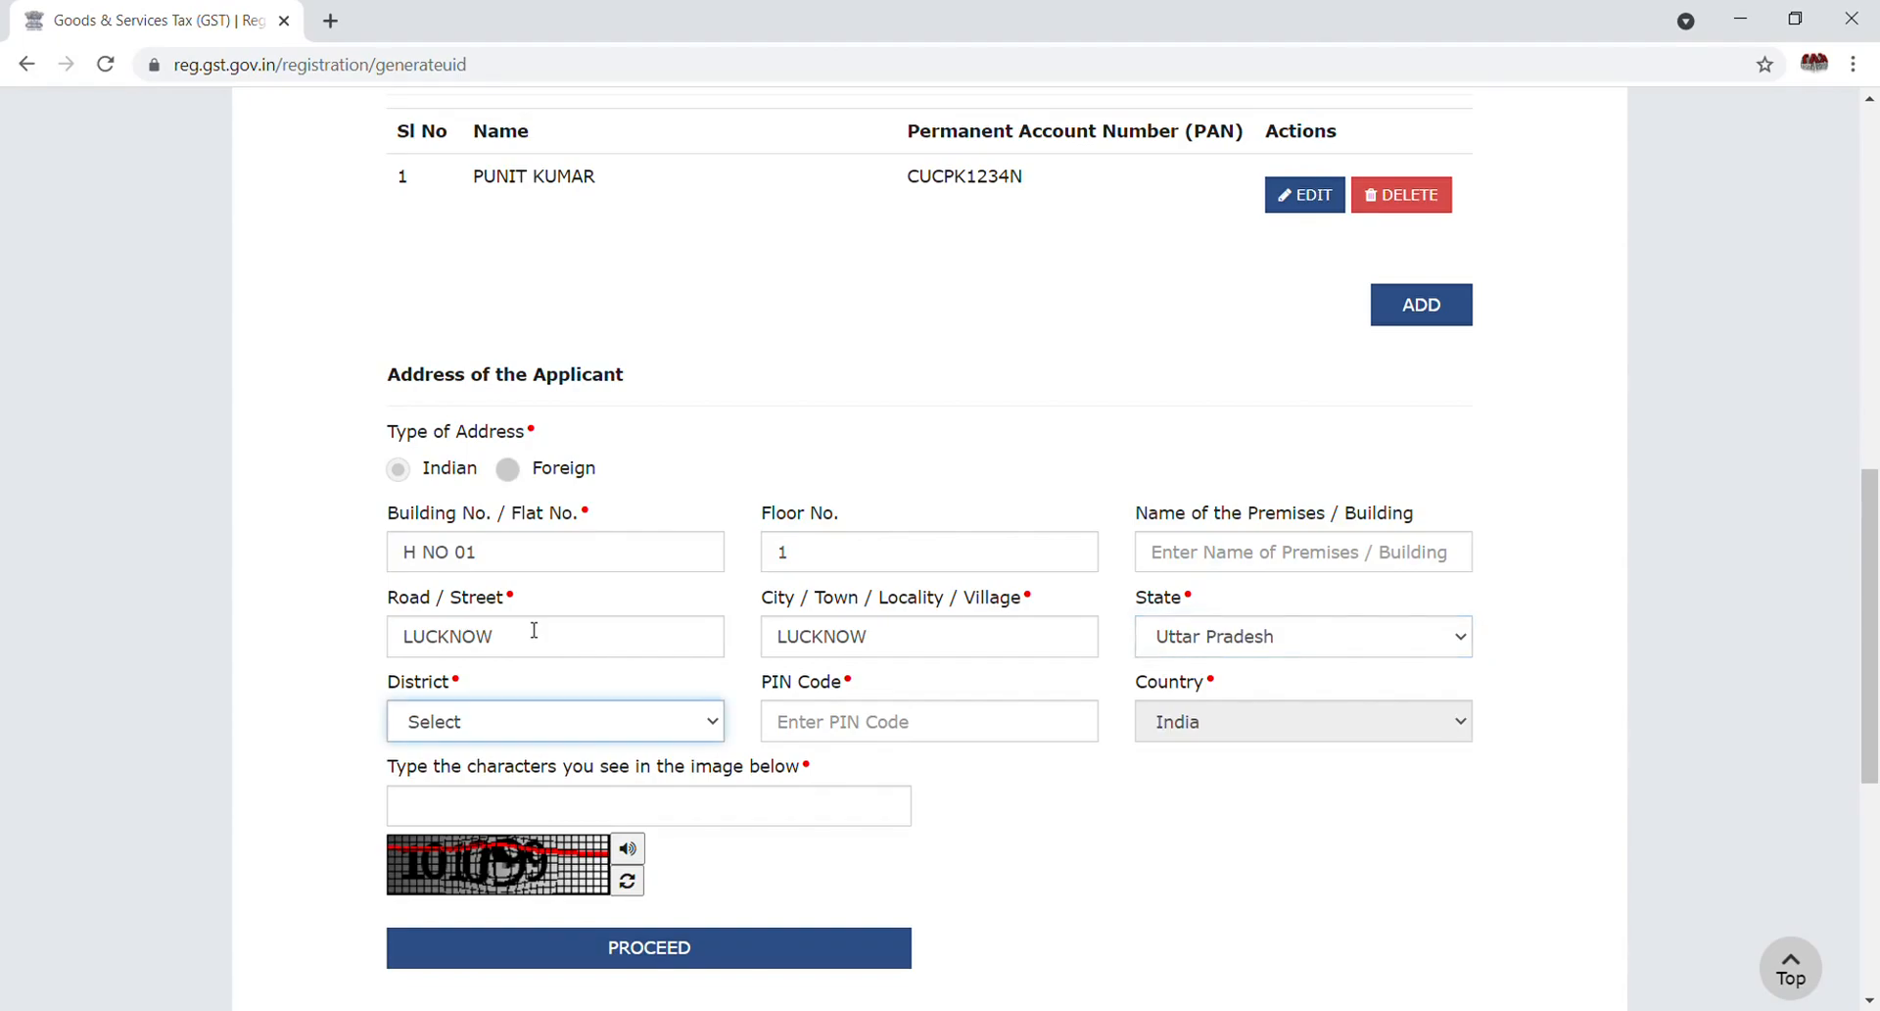
pyautogui.press('l')
pyautogui.press('u')
pyautogui.press('Tab')
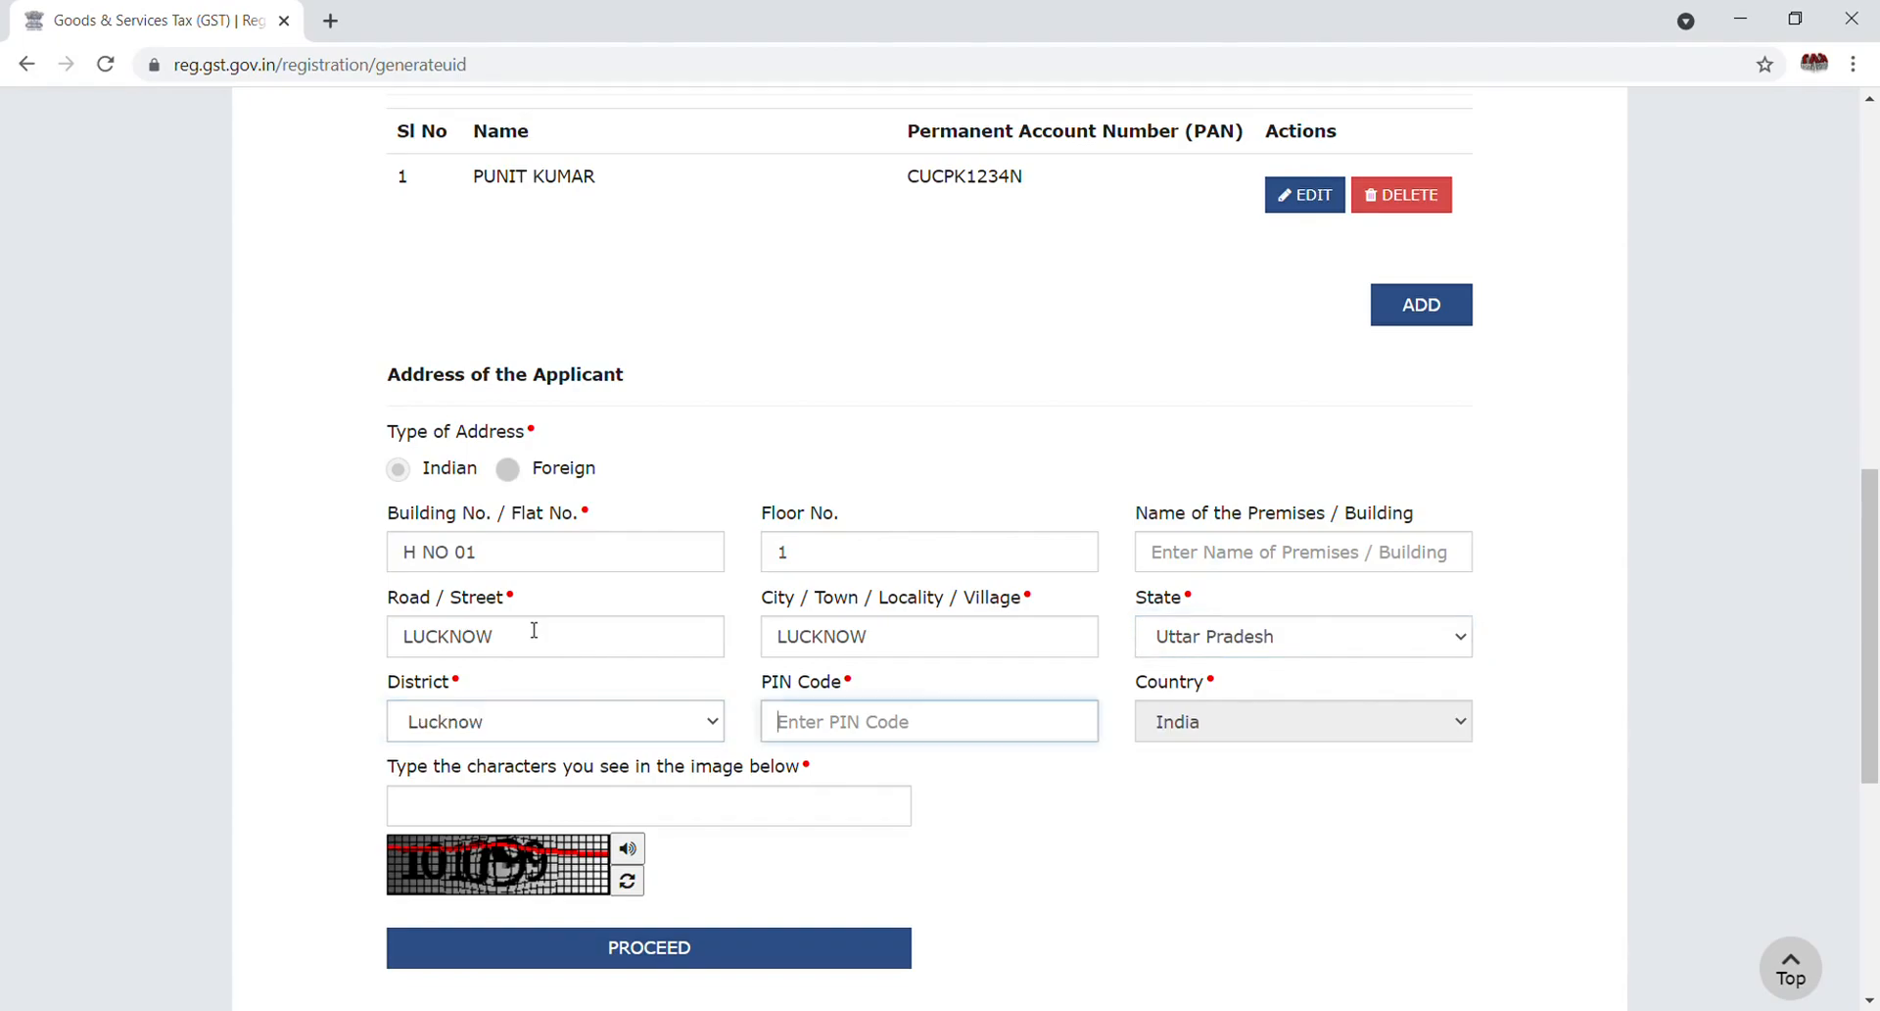
pyautogui.write('226001')
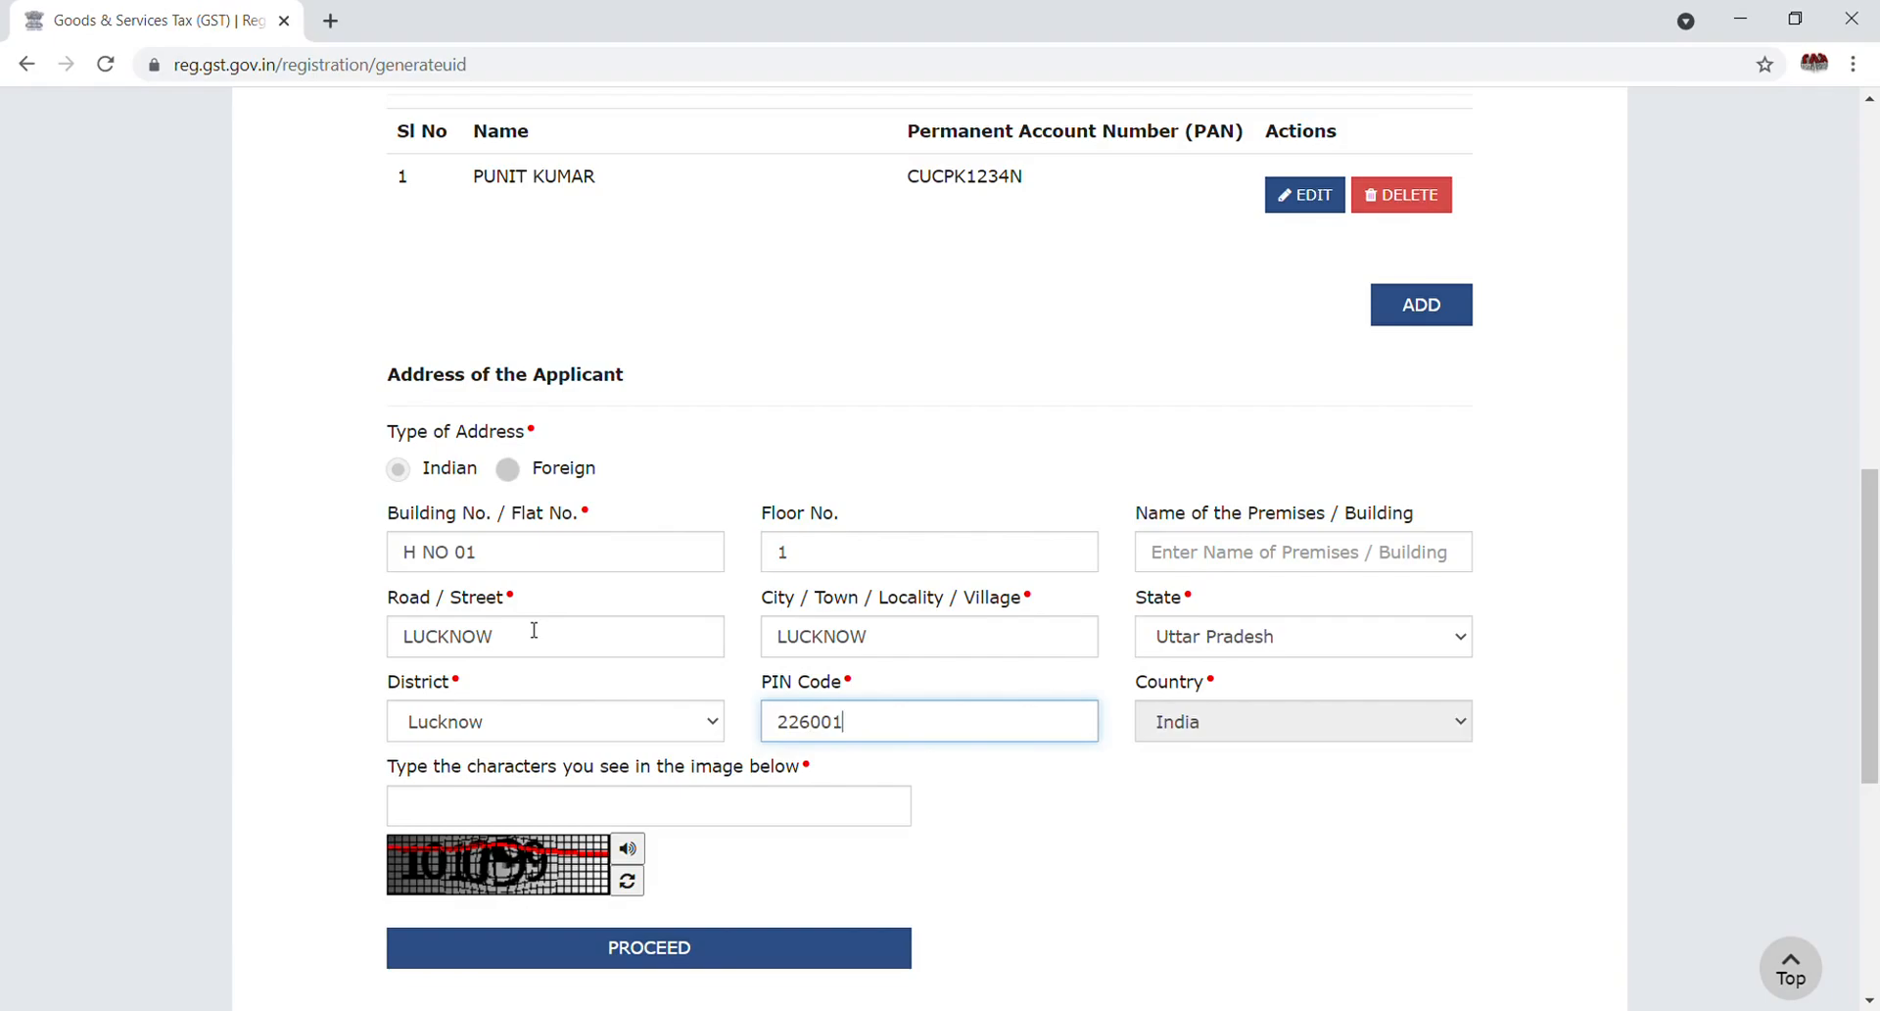
pyautogui.click(513, 821)
pyautogui.write('101099')
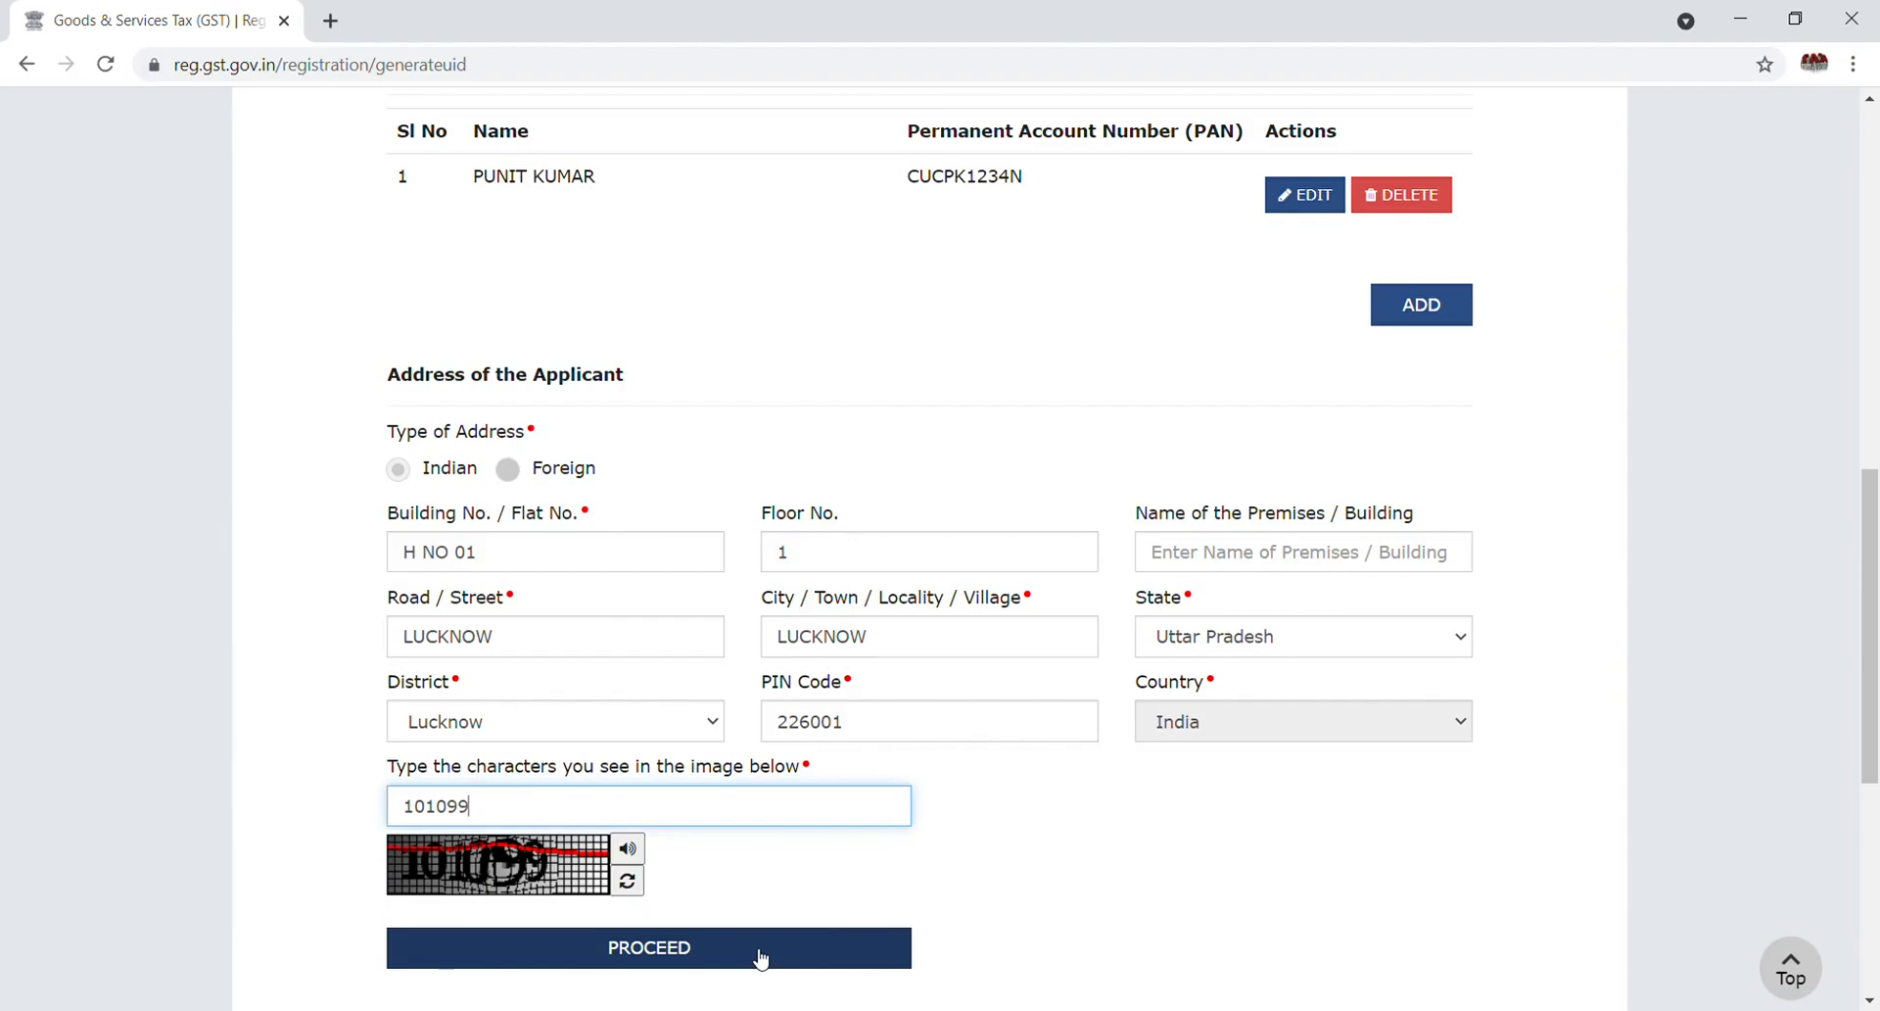
pyautogui.click(1875, 669)
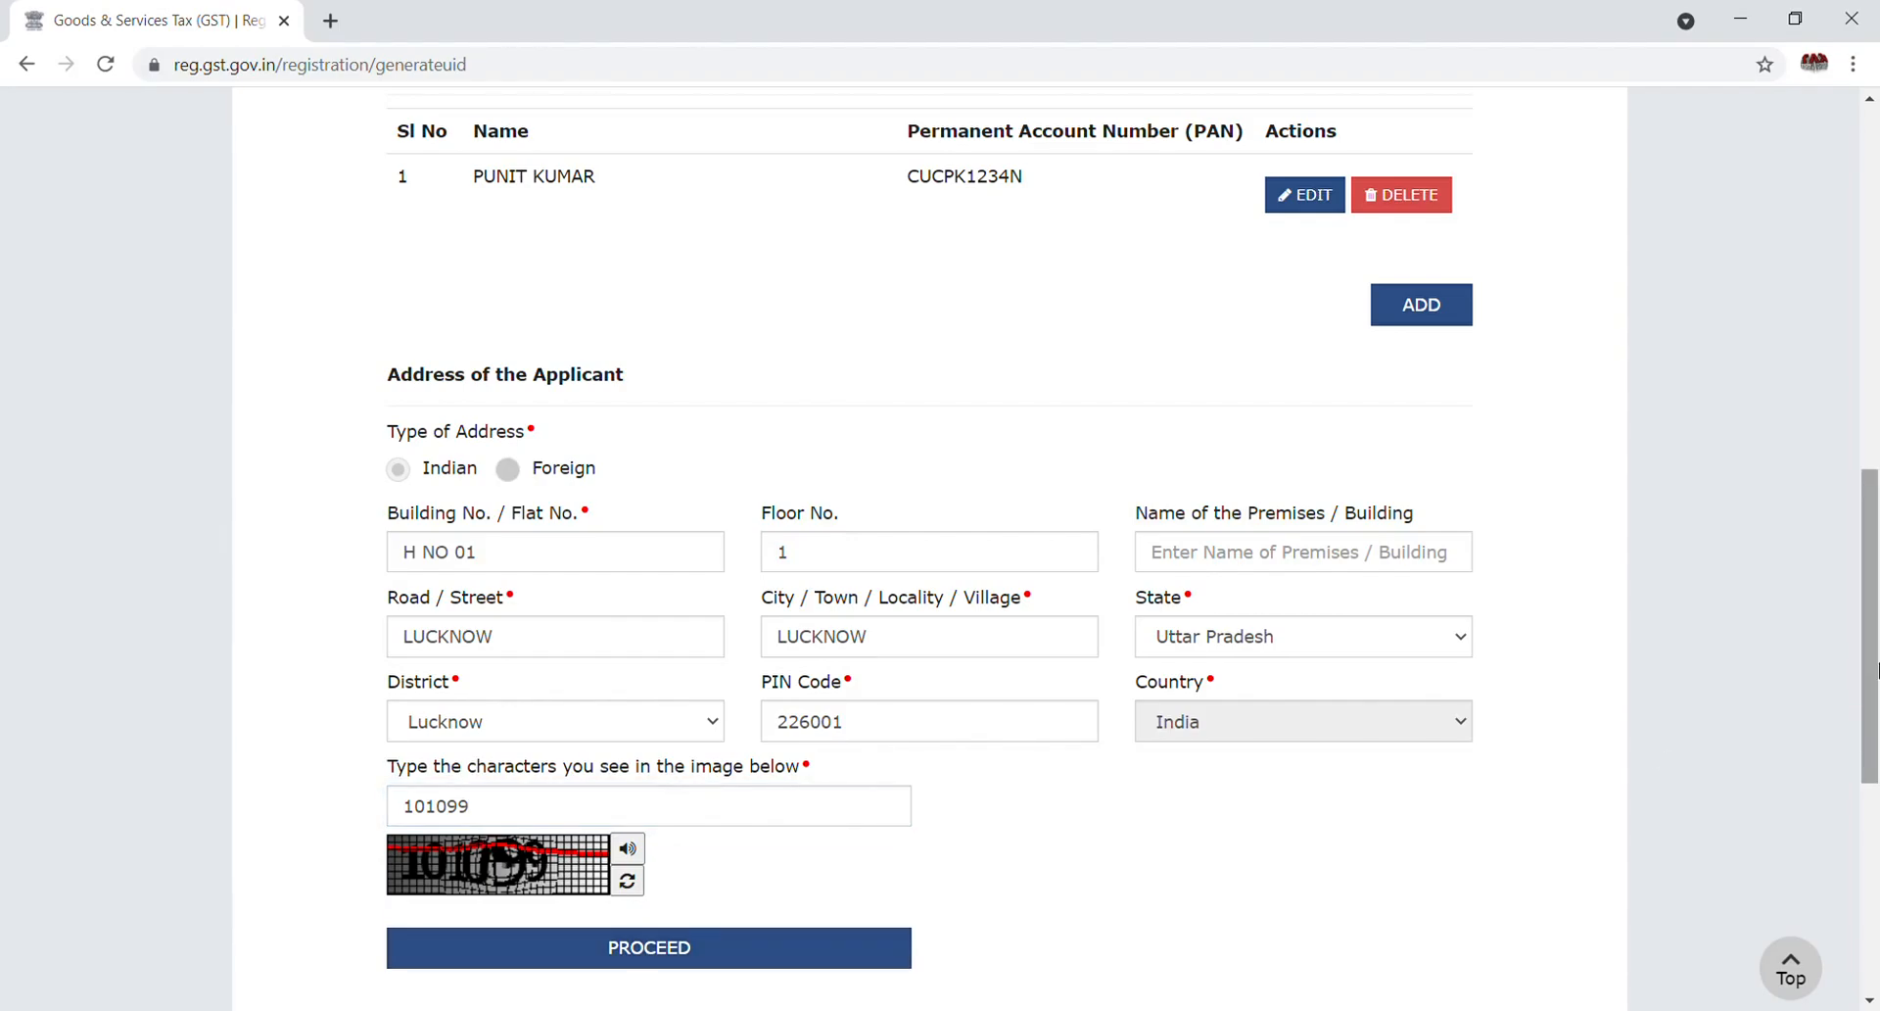
pyautogui.moveTo(1876, 669); pyautogui.dragTo(1858, 375)
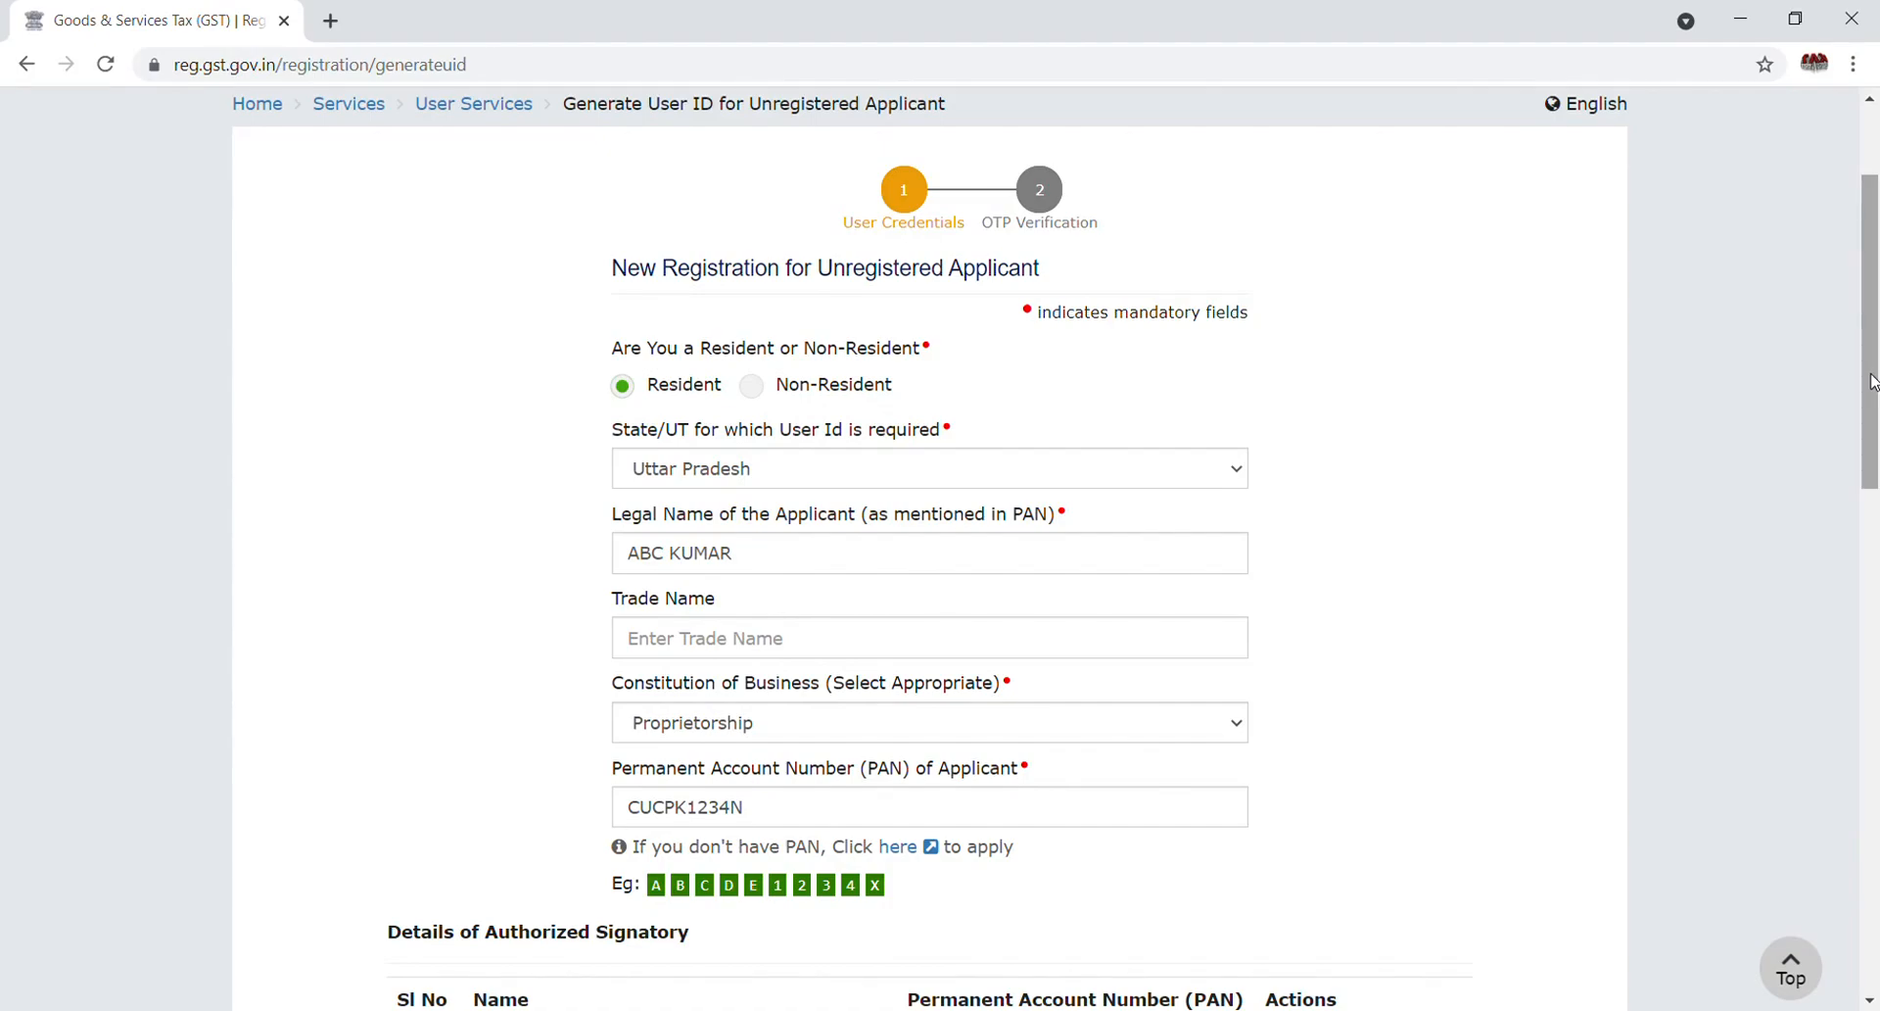
pyautogui.moveTo(1872, 382); pyautogui.dragTo(1873, 668)
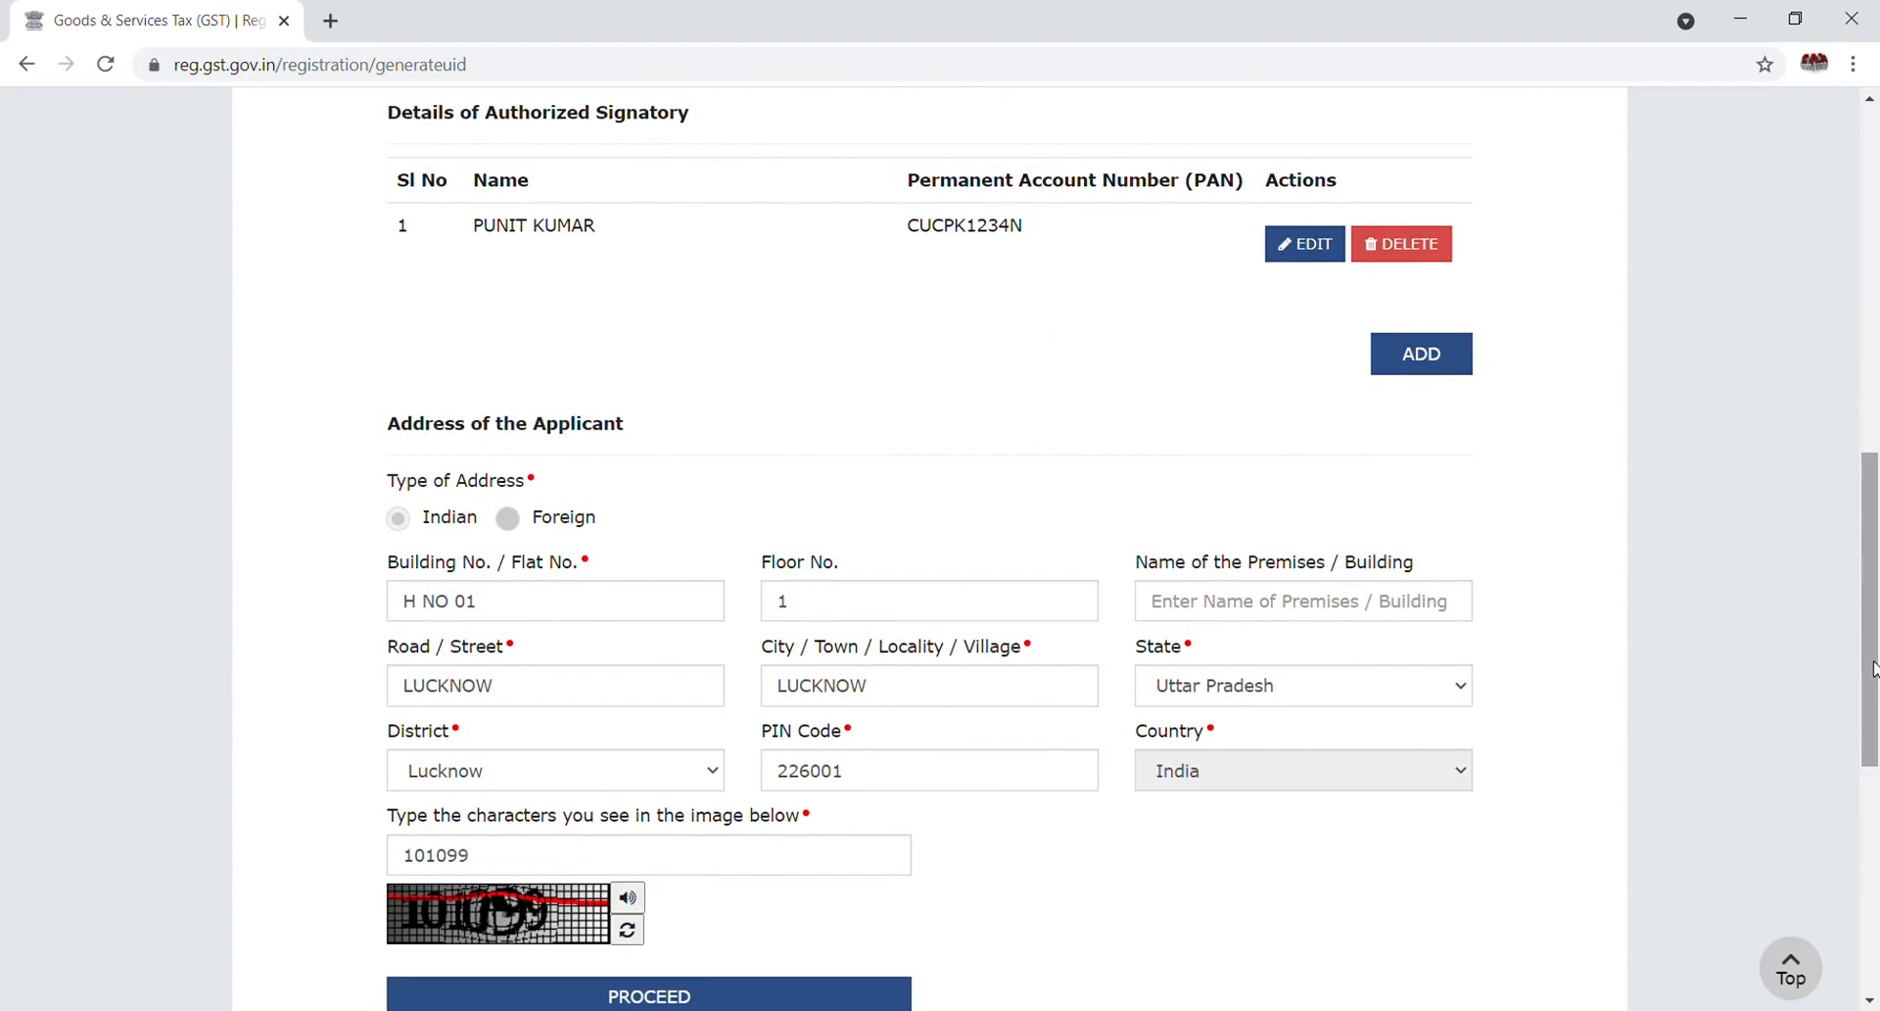